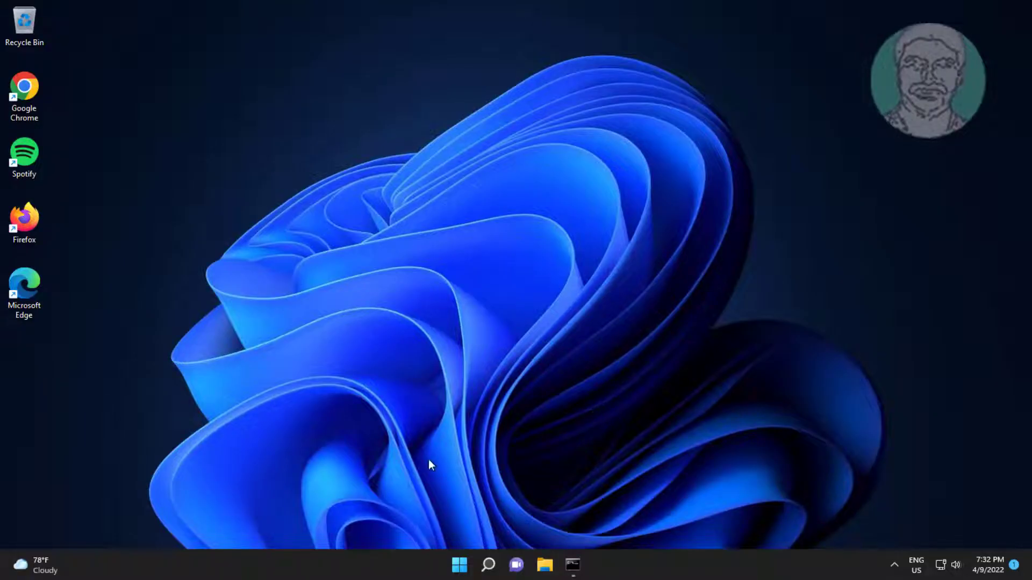
Launch Task Manager from the Start context menu, end Windows Command Processor, and close it.
{"action": "right_click", "coordinate": [460, 570]}
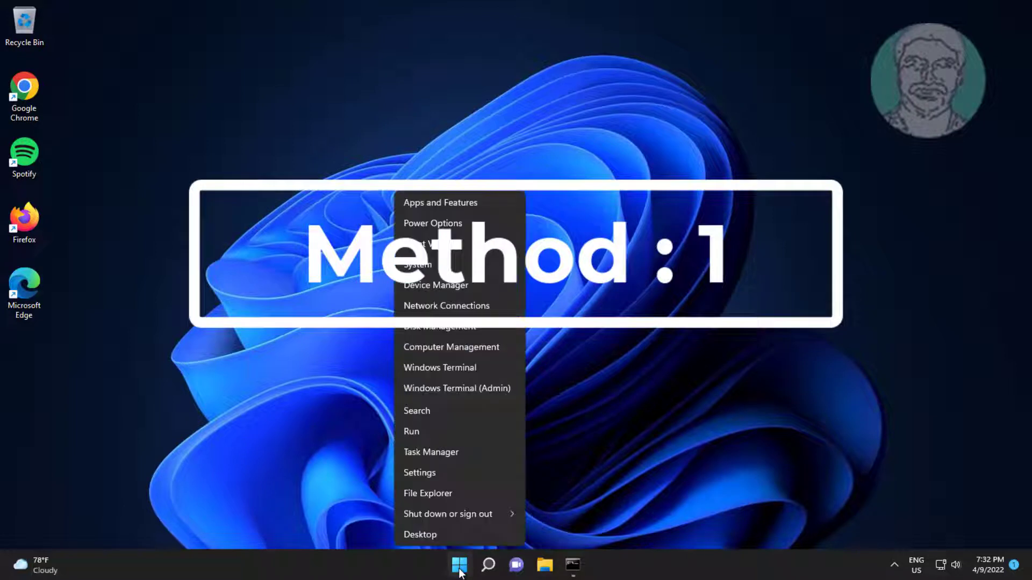
{"action": "left_click", "coordinate": [438, 450]}
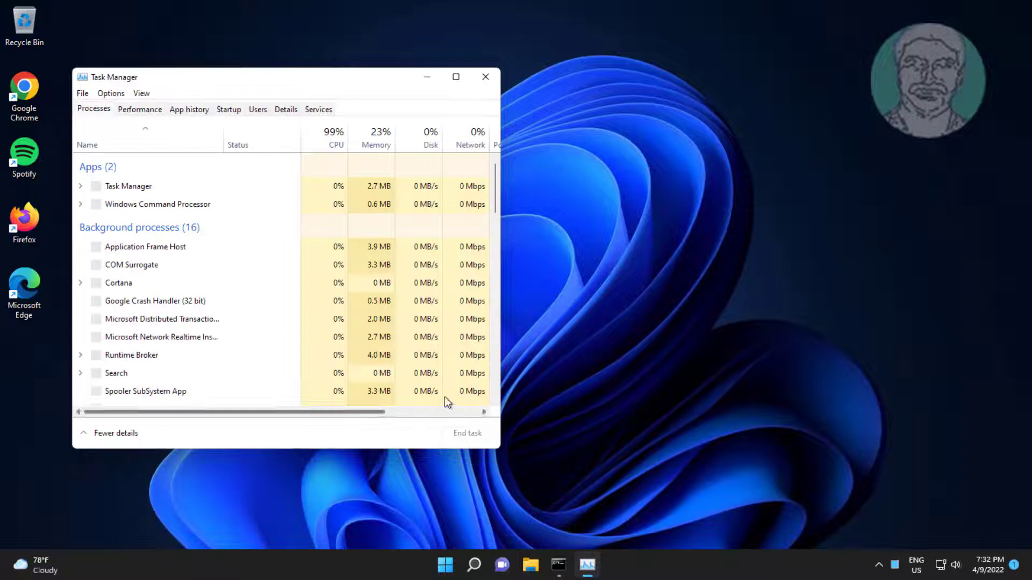
{"action": "left_click", "coordinate": [257, 204]}
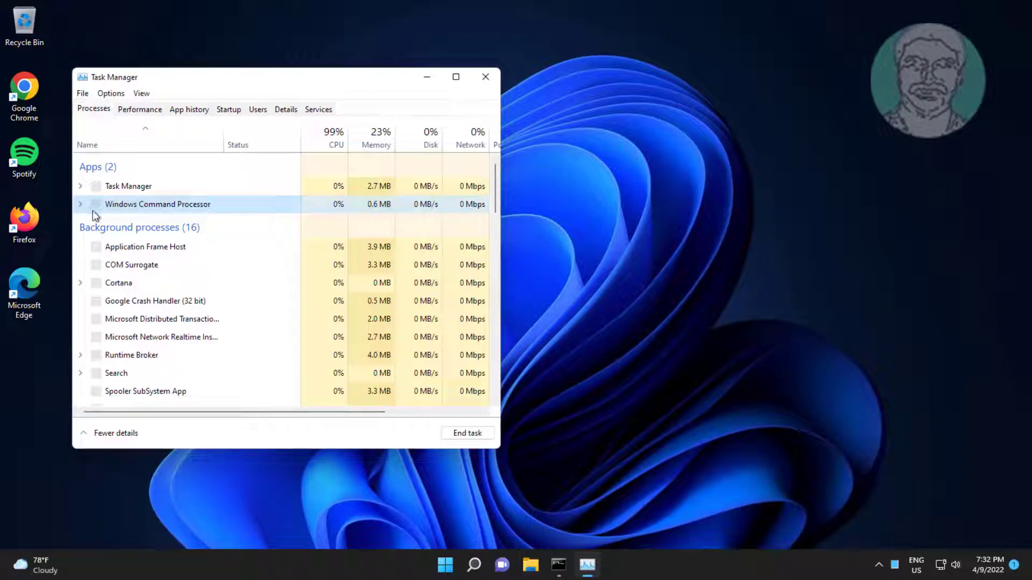
{"action": "left_click", "coordinate": [80, 204]}
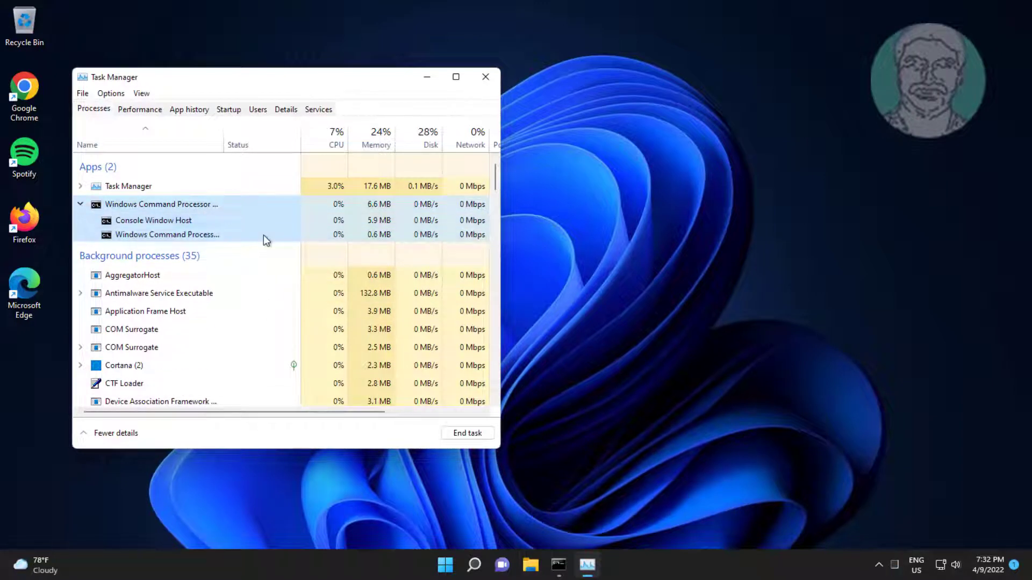
{"action": "left_click", "coordinate": [483, 439]}
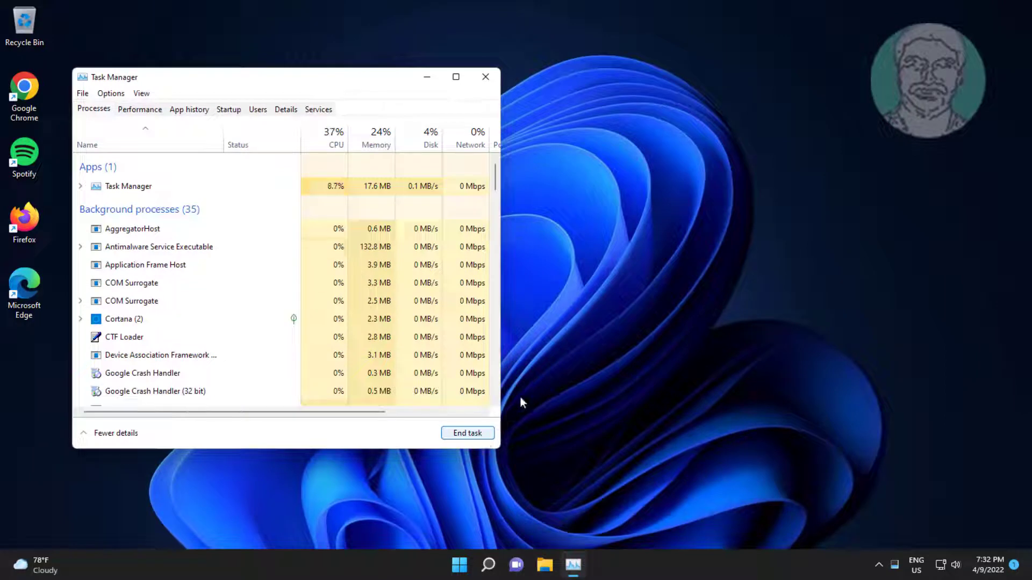
{"action": "left_click", "coordinate": [486, 77]}
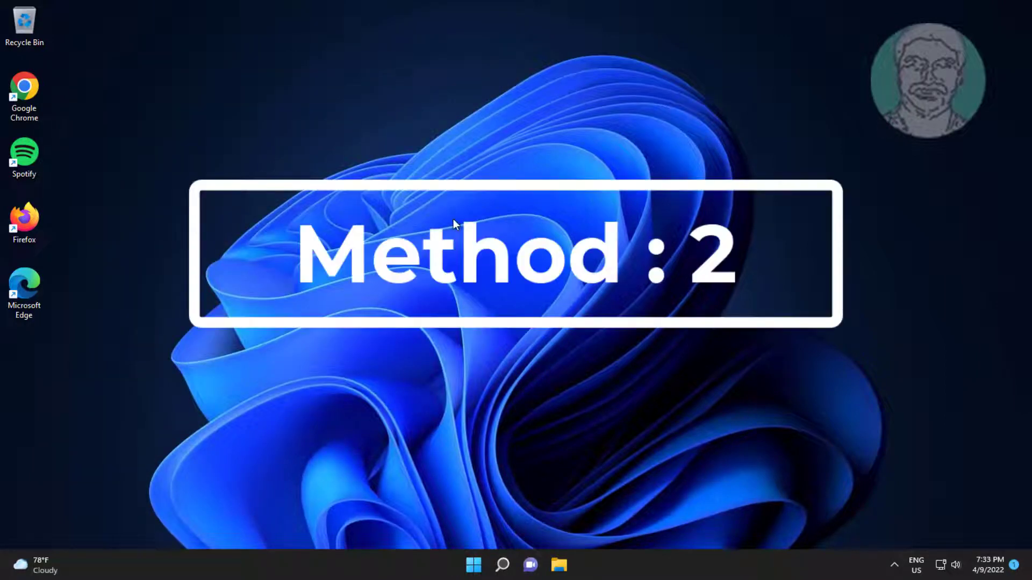
Add a desktop shortcut named 'cmd' targeting c:\windows\system32\cmd.exe.
{"action": "right_click", "coordinate": [453, 219]}
{"action": "mouse_move", "coordinate": [494, 301]}
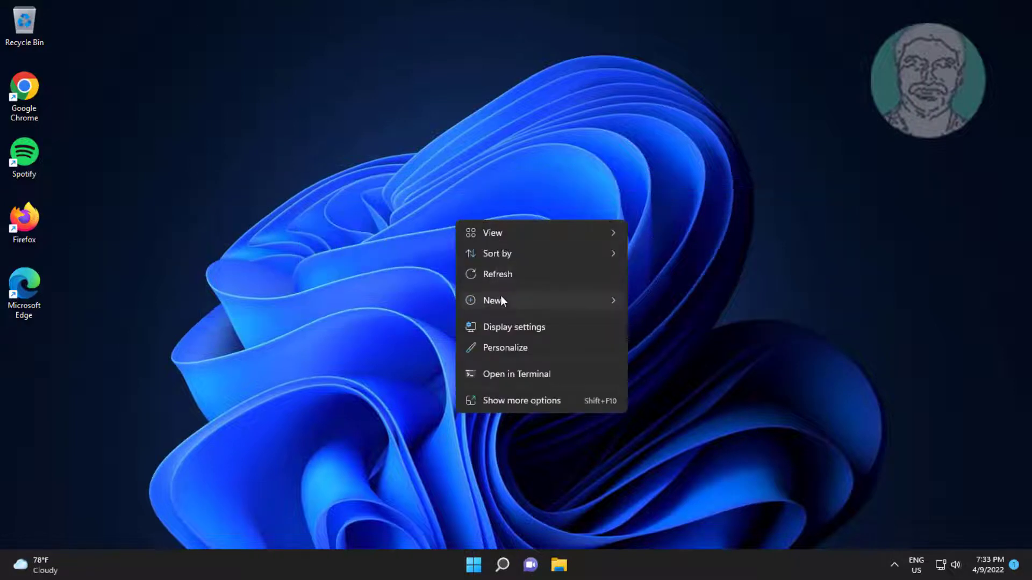
{"action": "left_click", "coordinate": [679, 324]}
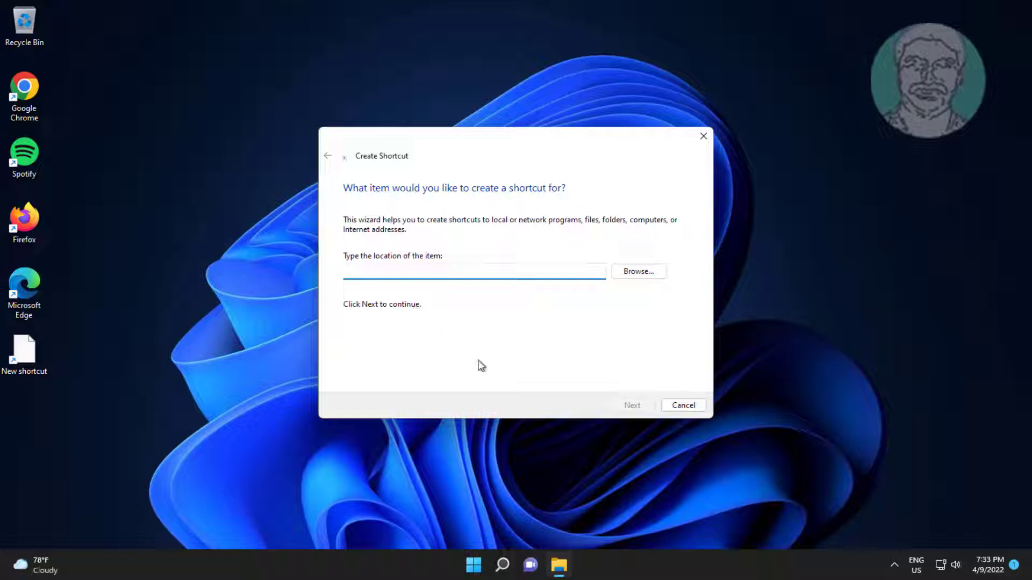
{"action": "type", "text": "c:\\"}
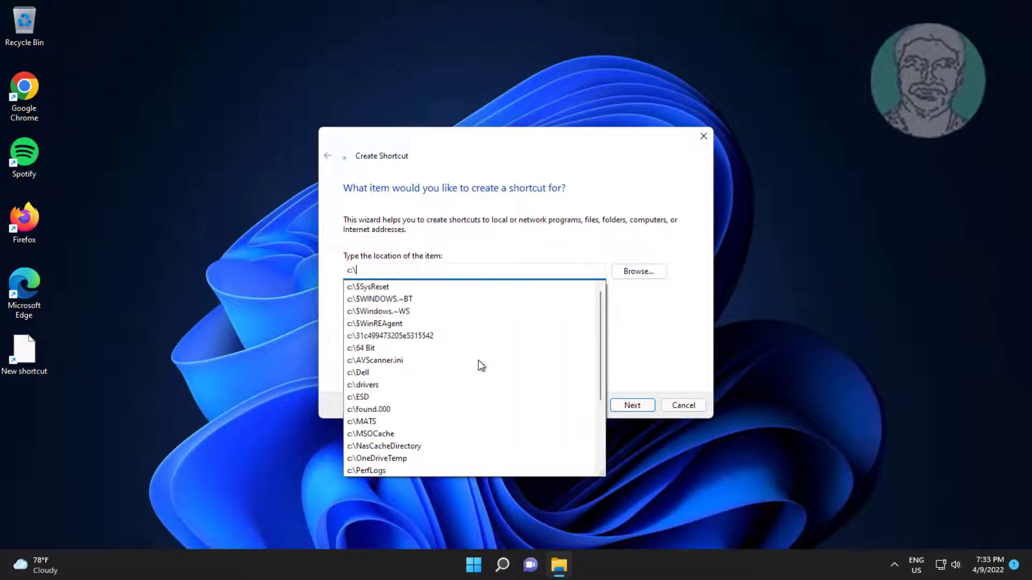
{"action": "type", "text": "windows"}
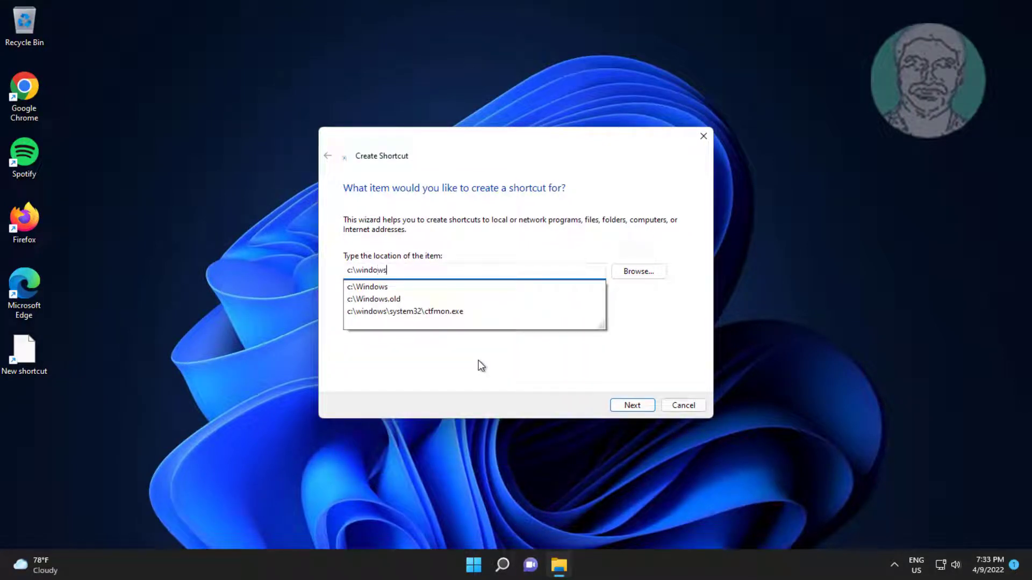
{"action": "type", "text": "\\system"}
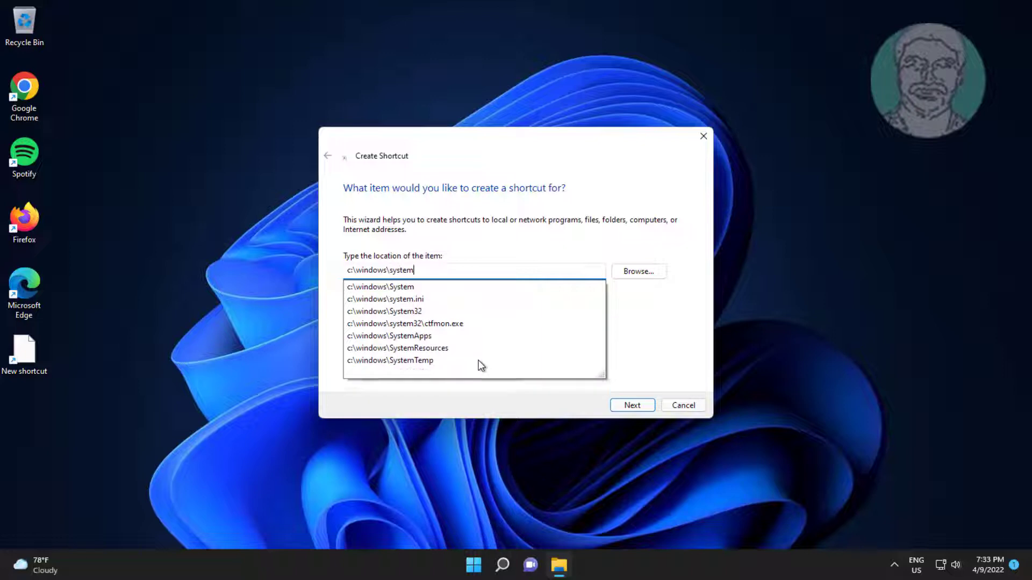
{"action": "type", "text": "32\\"}
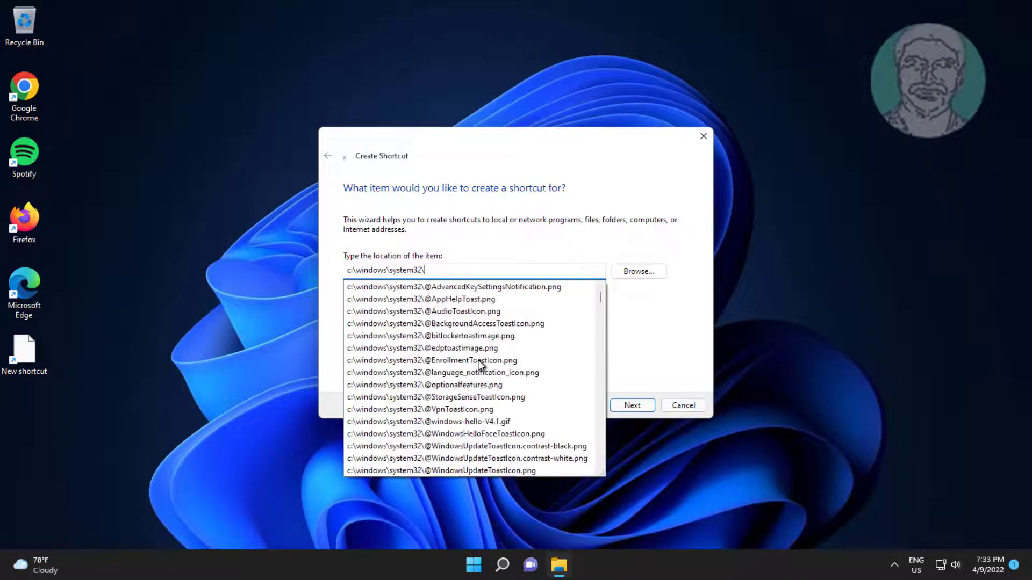
{"action": "type", "text": "cmd.e"}
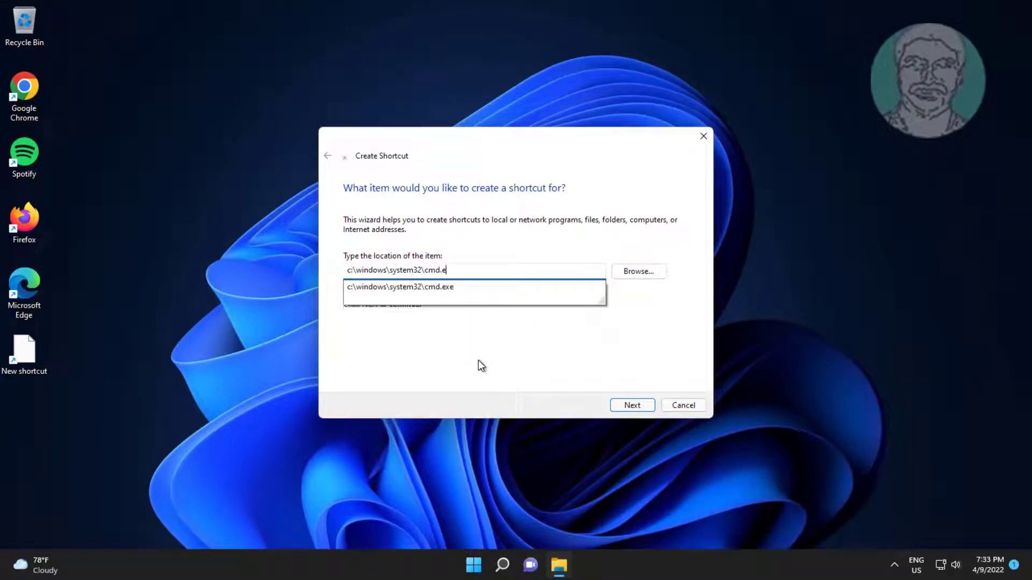
{"action": "type", "text": "xe"}
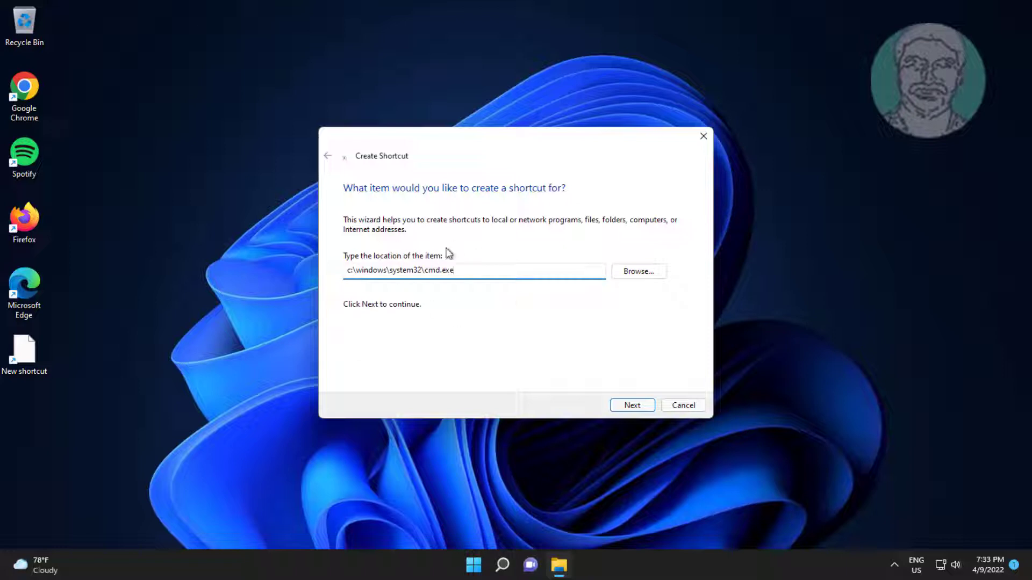
{"action": "left_click", "coordinate": [647, 403]}
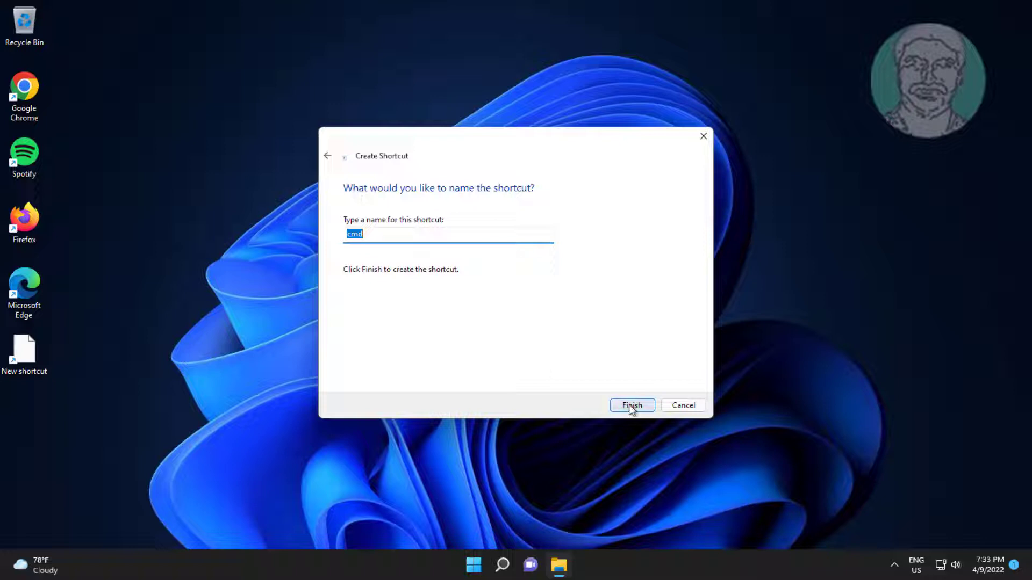
{"action": "left_click", "coordinate": [632, 405]}
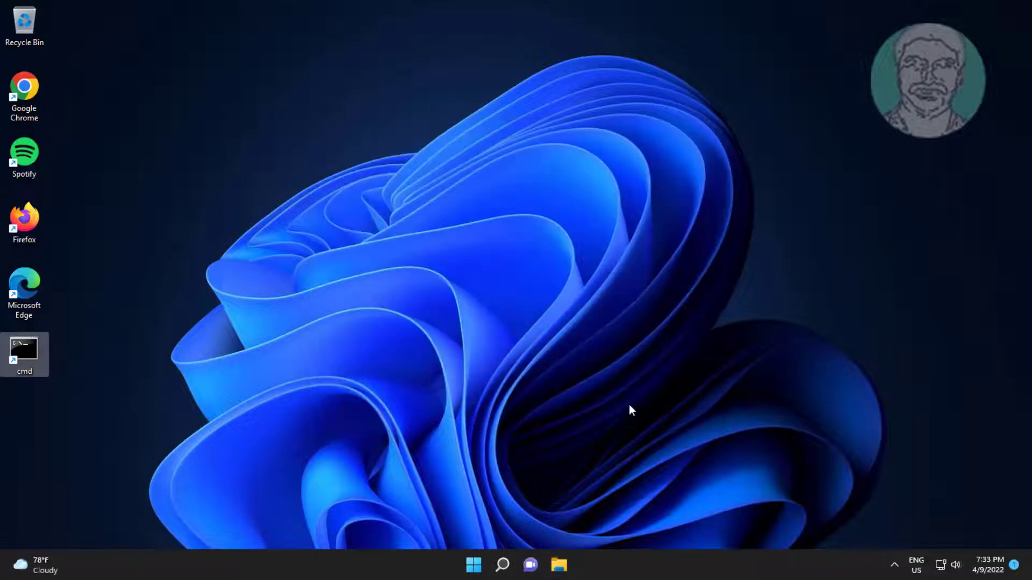
Set the cmd shortcut's advanced properties to Run as administrator and save.
{"action": "right_click", "coordinate": [33, 353]}
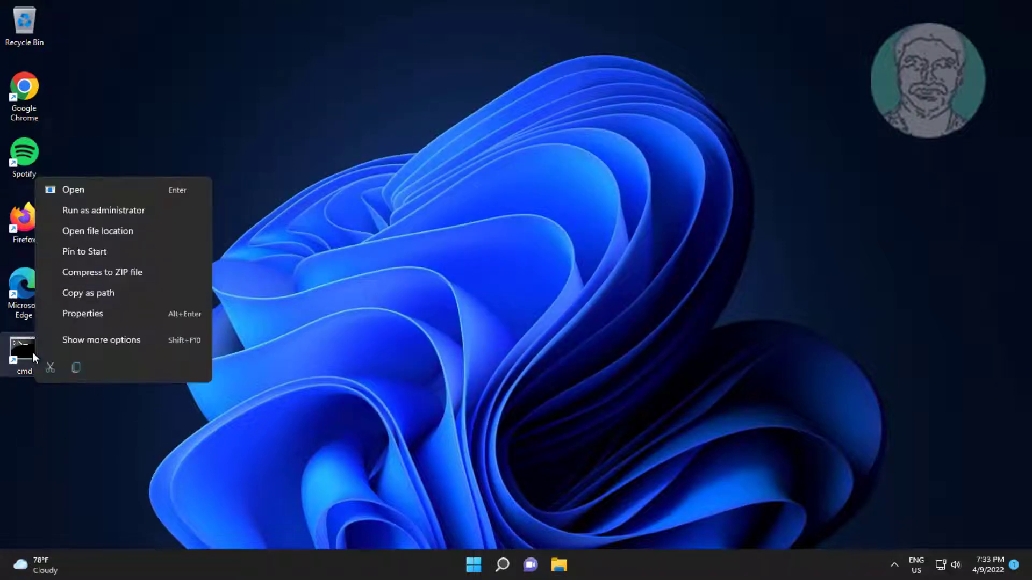
{"action": "left_click", "coordinate": [141, 342]}
{"action": "left_click", "coordinate": [88, 343]}
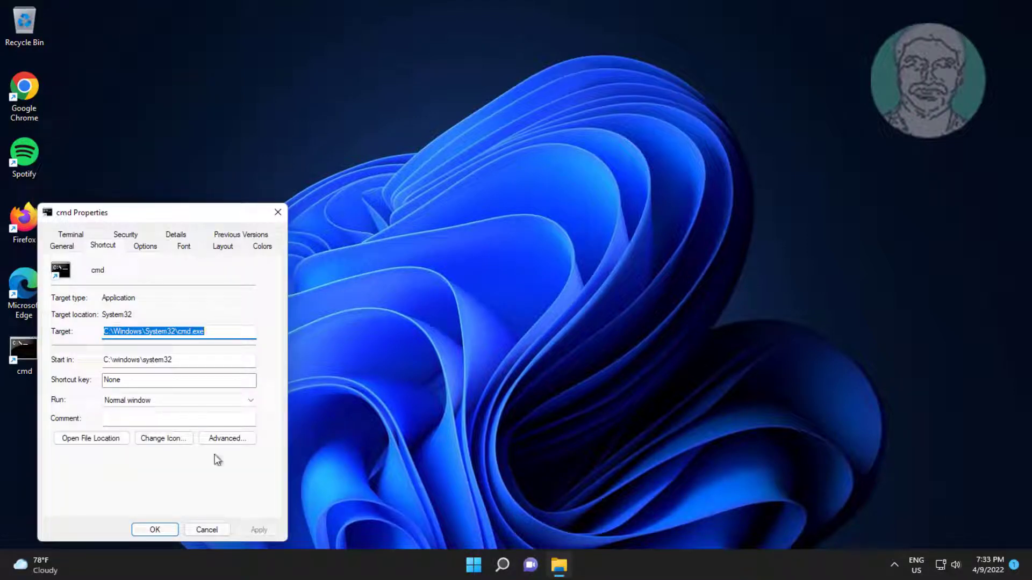
{"action": "left_click", "coordinate": [224, 439]}
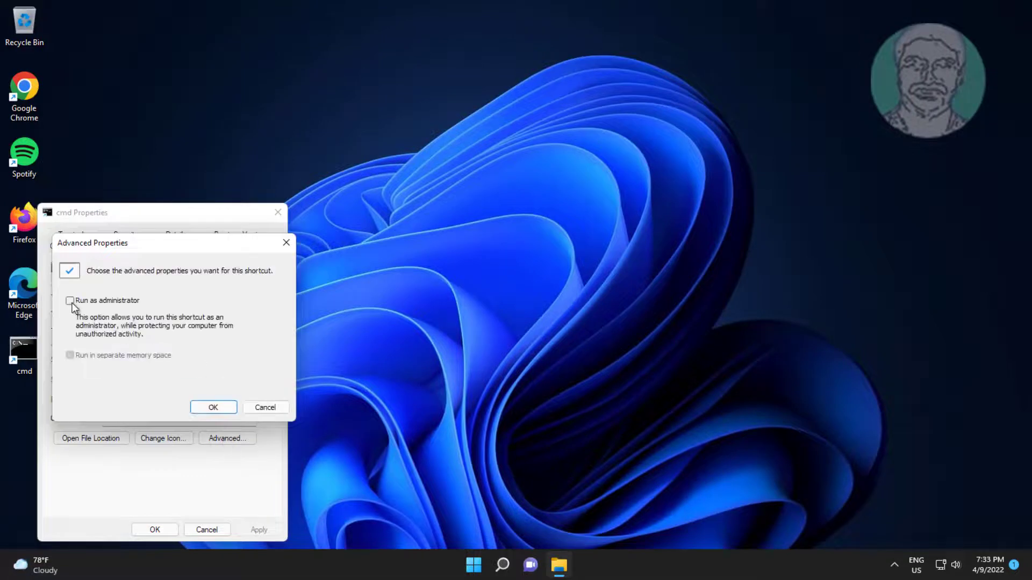
{"action": "left_click", "coordinate": [204, 411]}
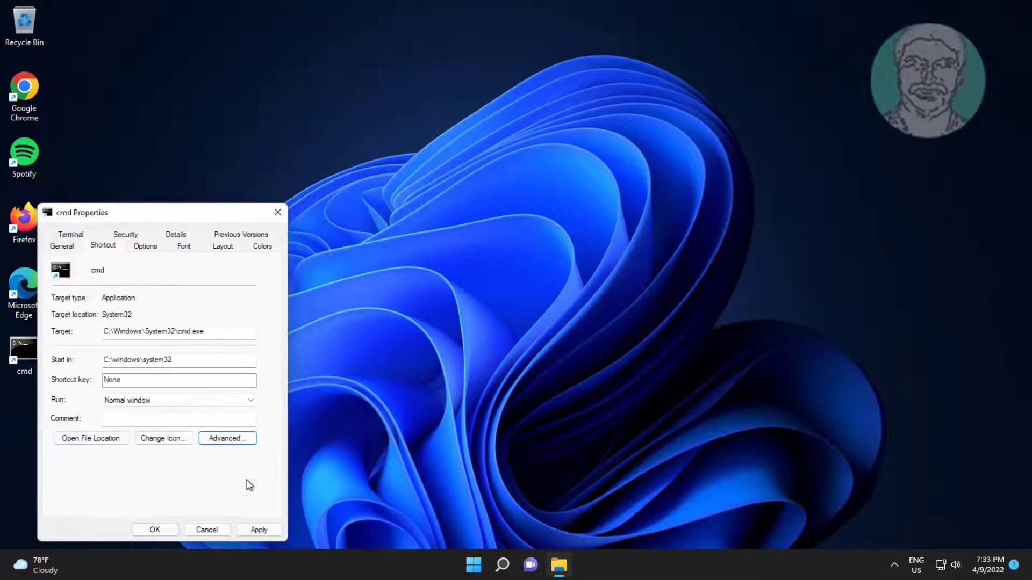
{"action": "left_click", "coordinate": [262, 531]}
{"action": "left_click", "coordinate": [153, 531]}
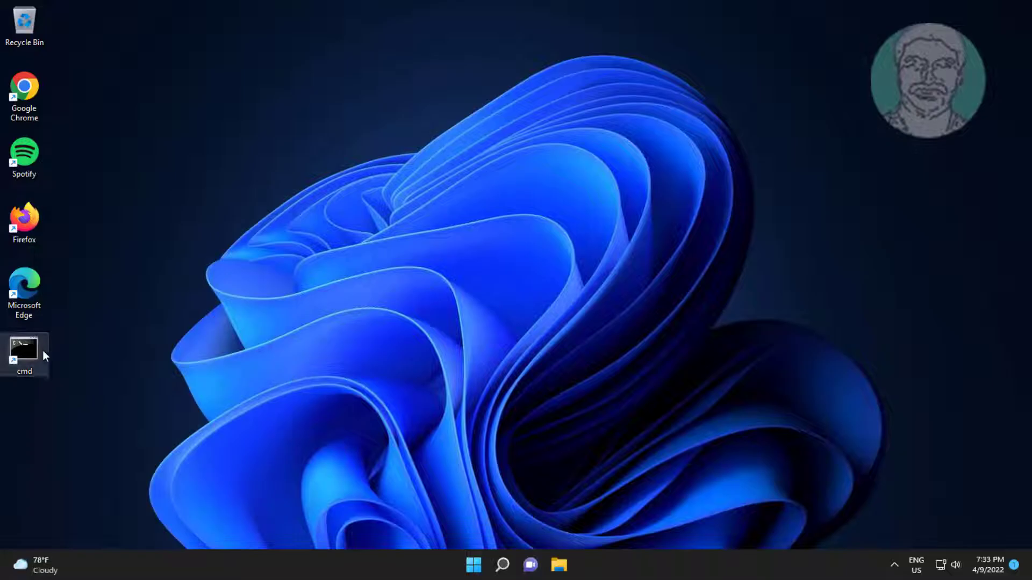
Launch the cmd shortcut and approve the elevation prompt.
{"action": "double_click", "coordinate": [24, 351]}
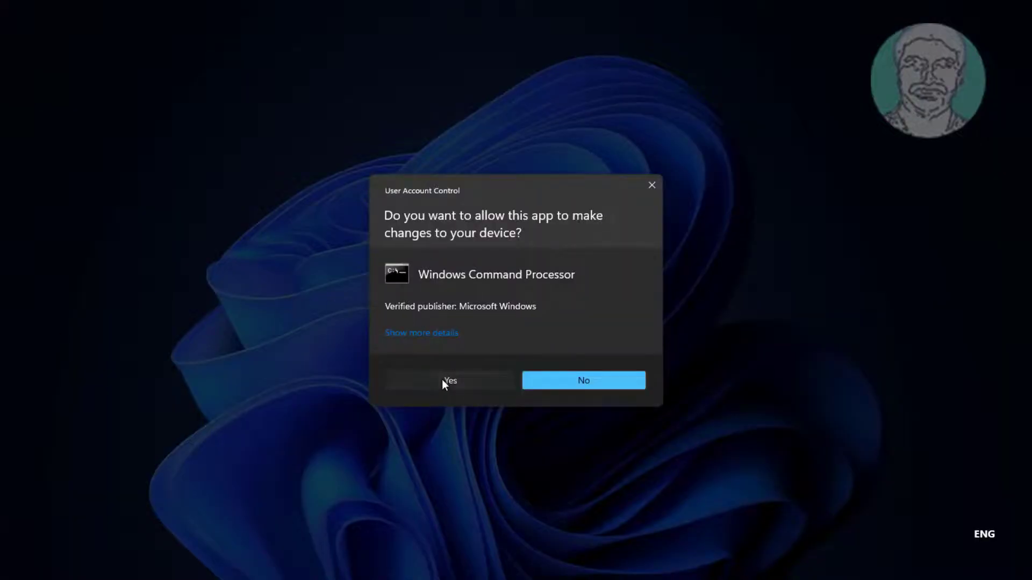
{"action": "left_click", "coordinate": [443, 380]}
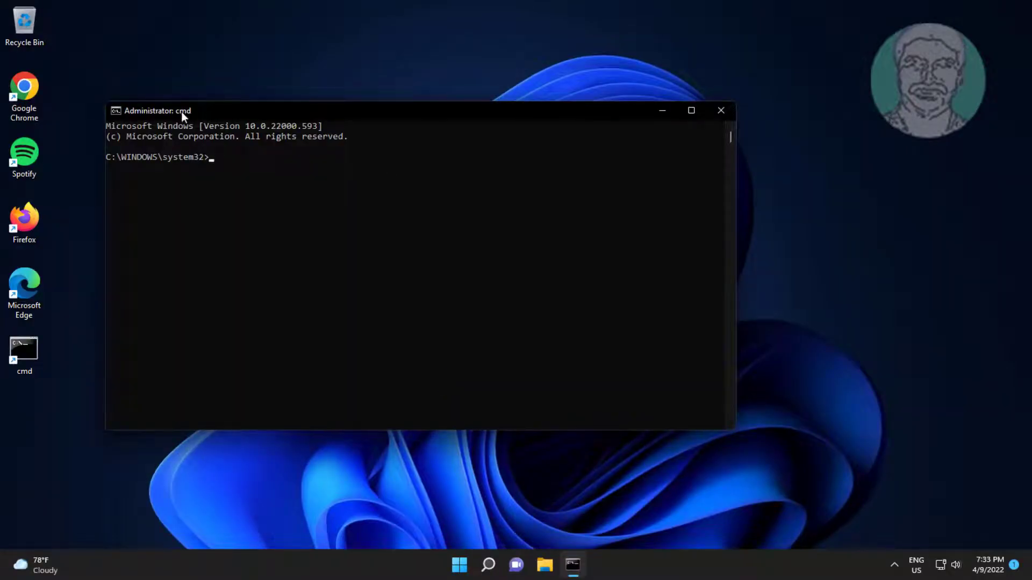
{"action": "left_click", "coordinate": [723, 111]}
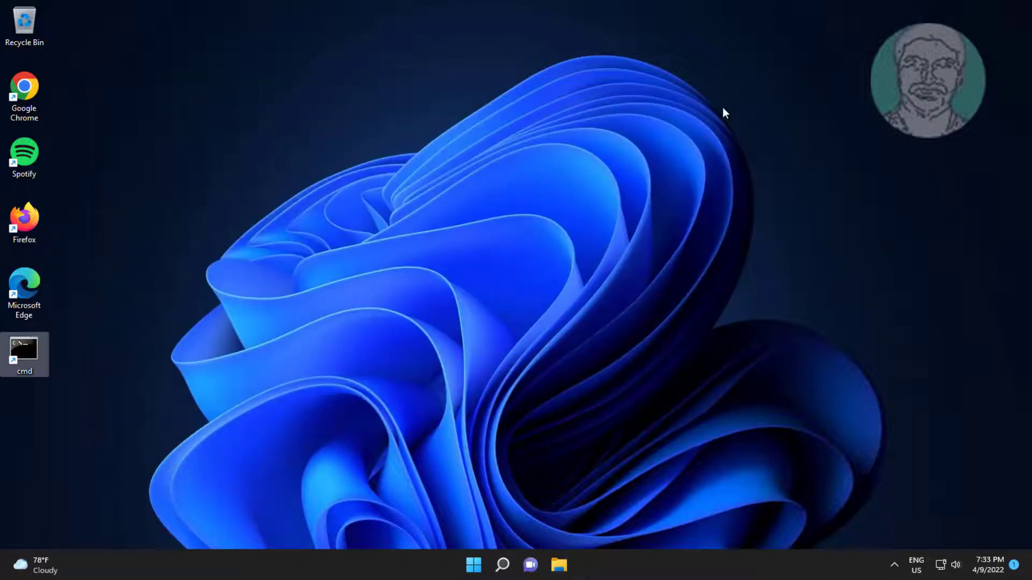
Search Windows for sysdm.cpl.
{"action": "left_click", "coordinate": [502, 564]}
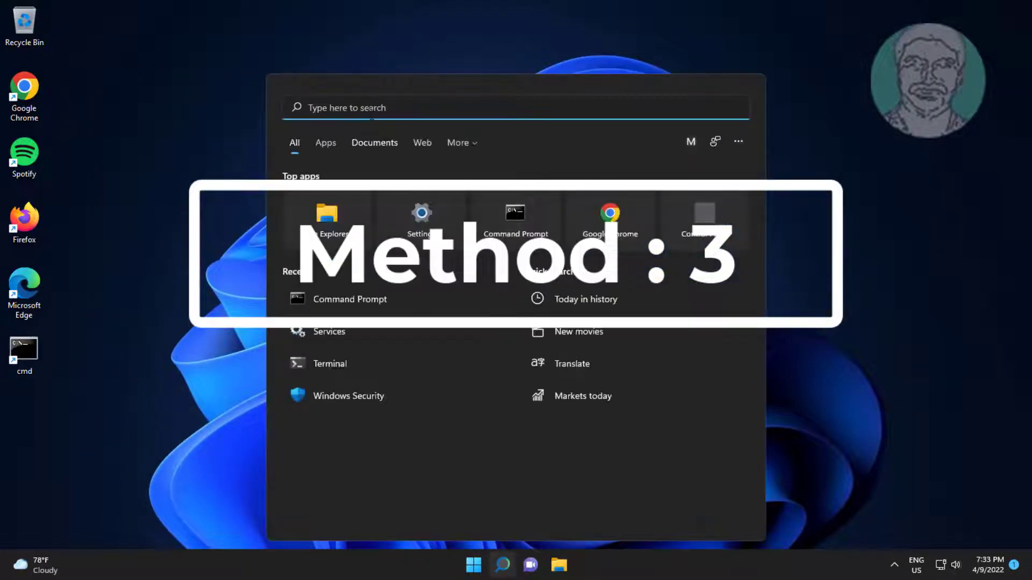
{"action": "type", "text": "sysdm"}
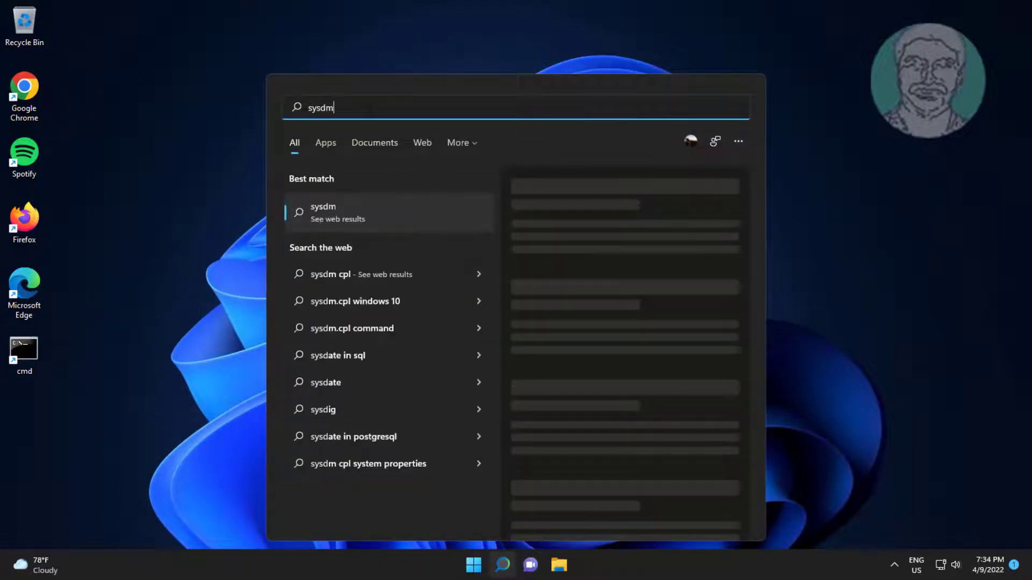
{"action": "type", "text": ".cpl"}
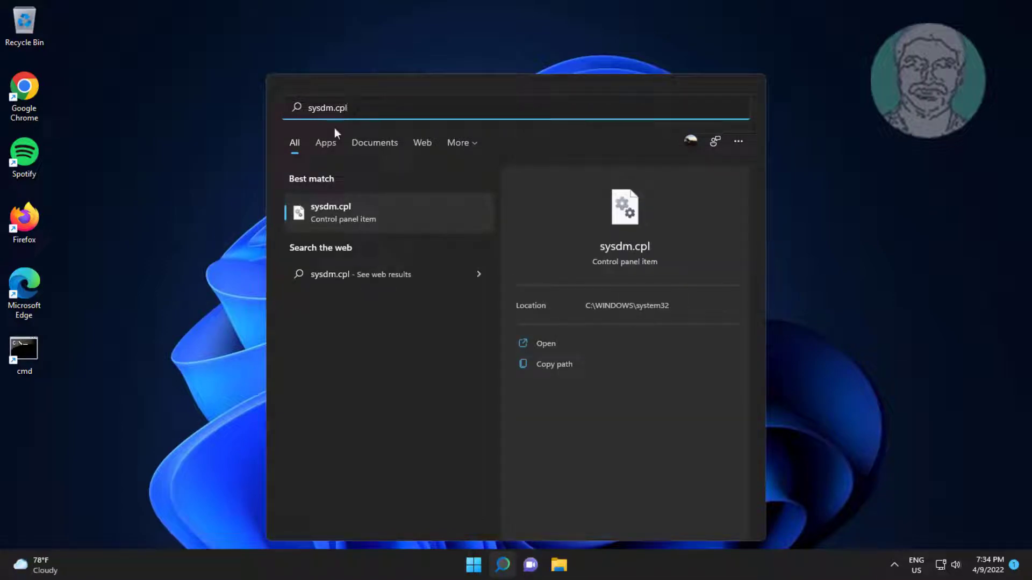
Open sysdm.cpl System Properties, centre the dialog, and show the Advanced tab.
{"action": "left_click", "coordinate": [340, 208]}
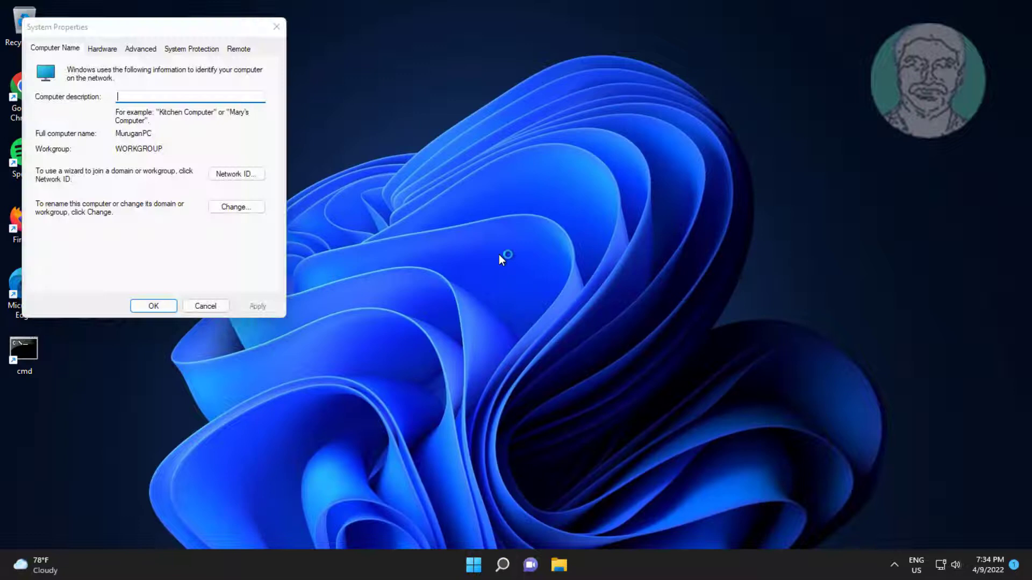
{"action": "left_click_drag", "start_coordinate": [146, 29], "coordinate": [431, 30]}
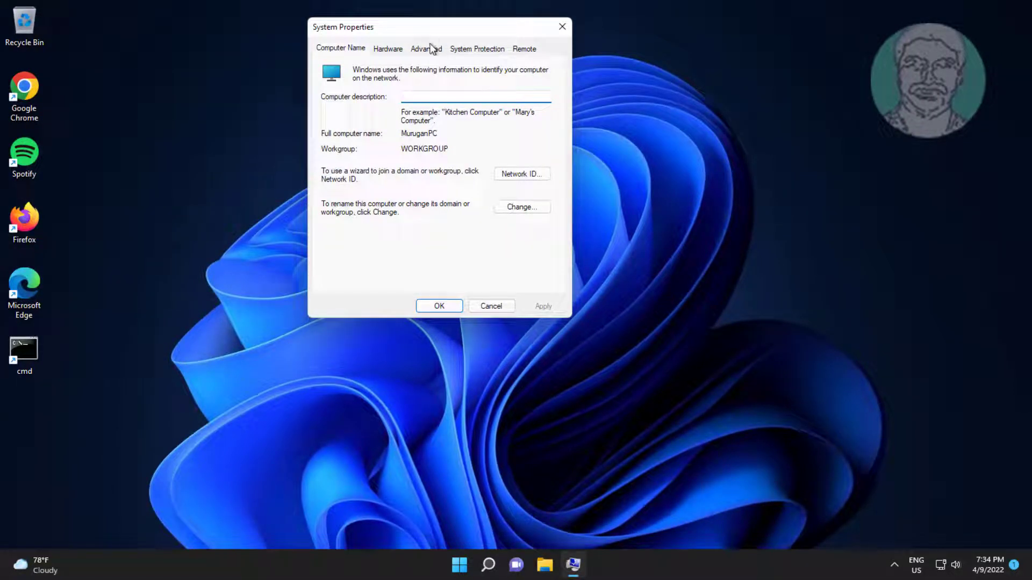
{"action": "left_click", "coordinate": [428, 49]}
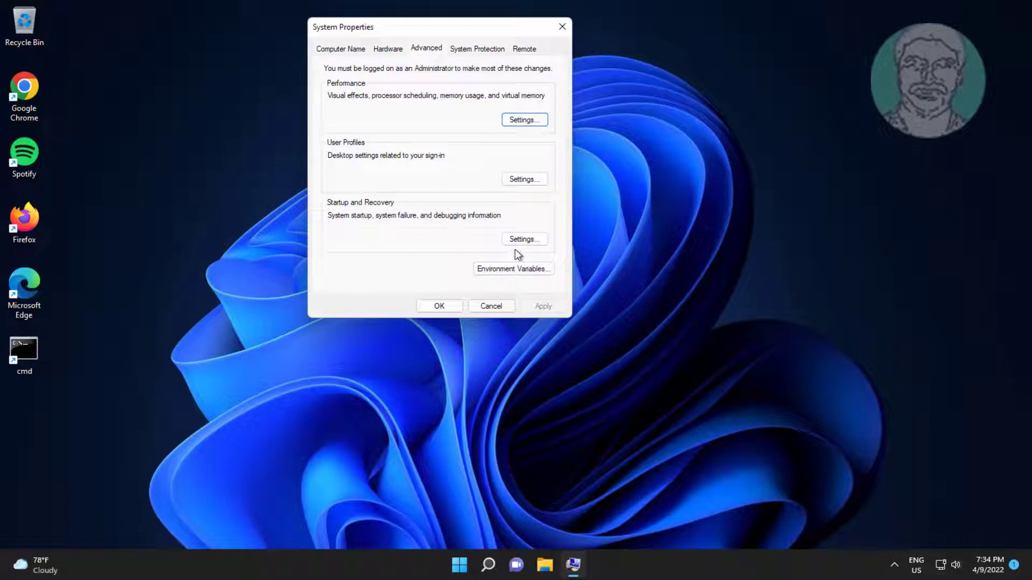
Open Environment Variables and start editing the user Path variable.
{"action": "left_click", "coordinate": [522, 269]}
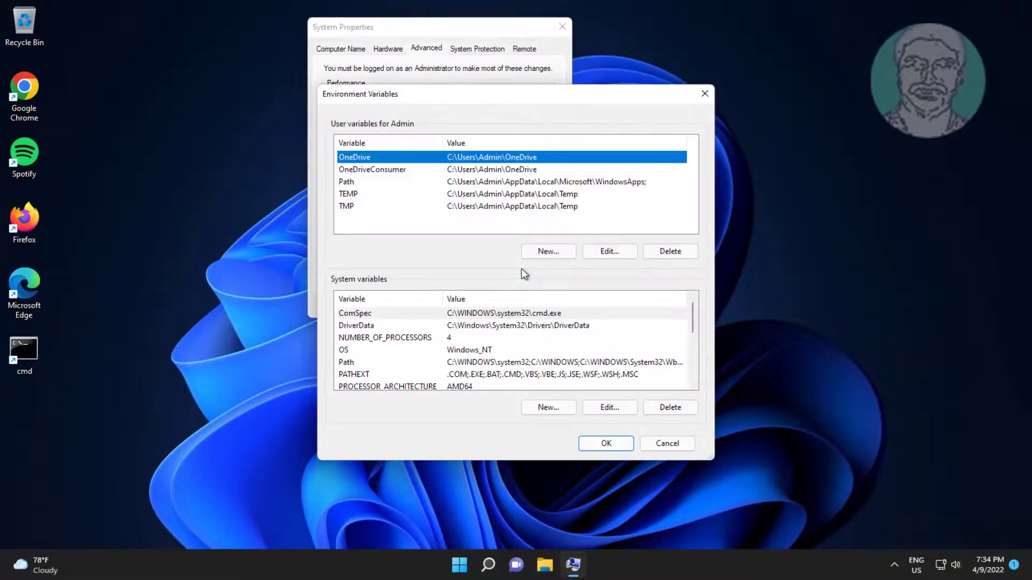
{"action": "left_click", "coordinate": [350, 183]}
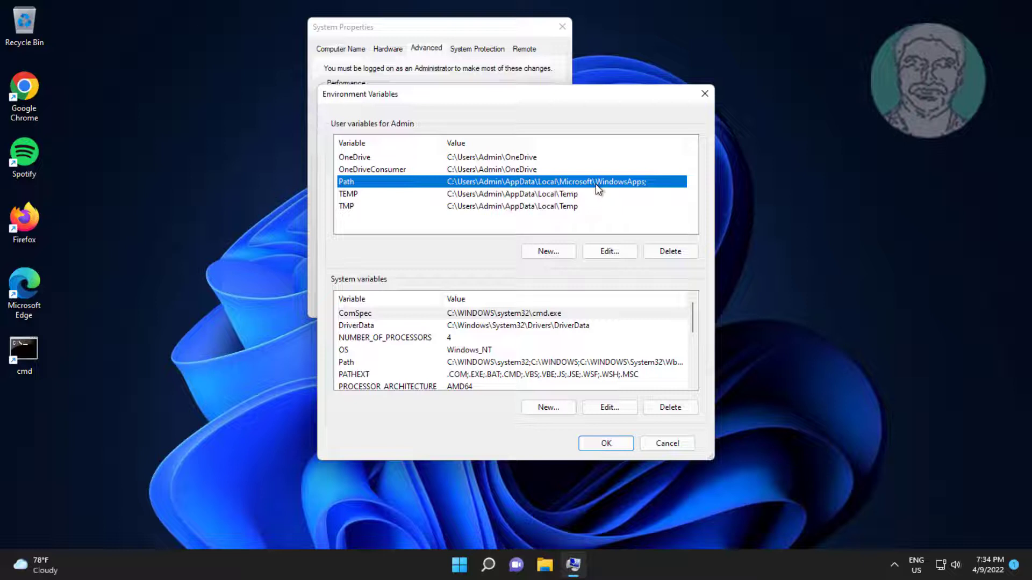
{"action": "left_click", "coordinate": [620, 251]}
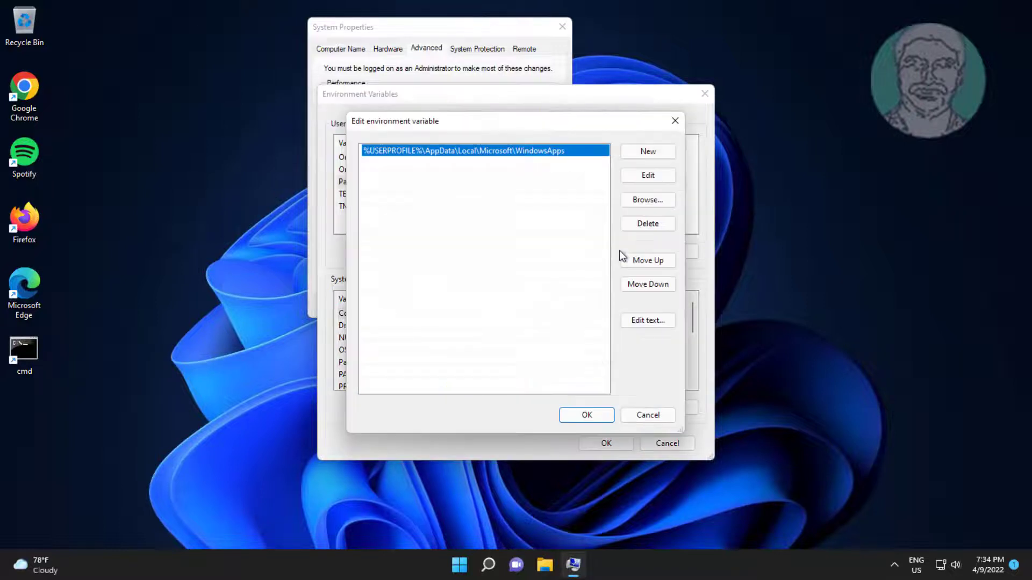
Add a new Path entry by browsing to C:\Windows\System32.
{"action": "left_click", "coordinate": [650, 153]}
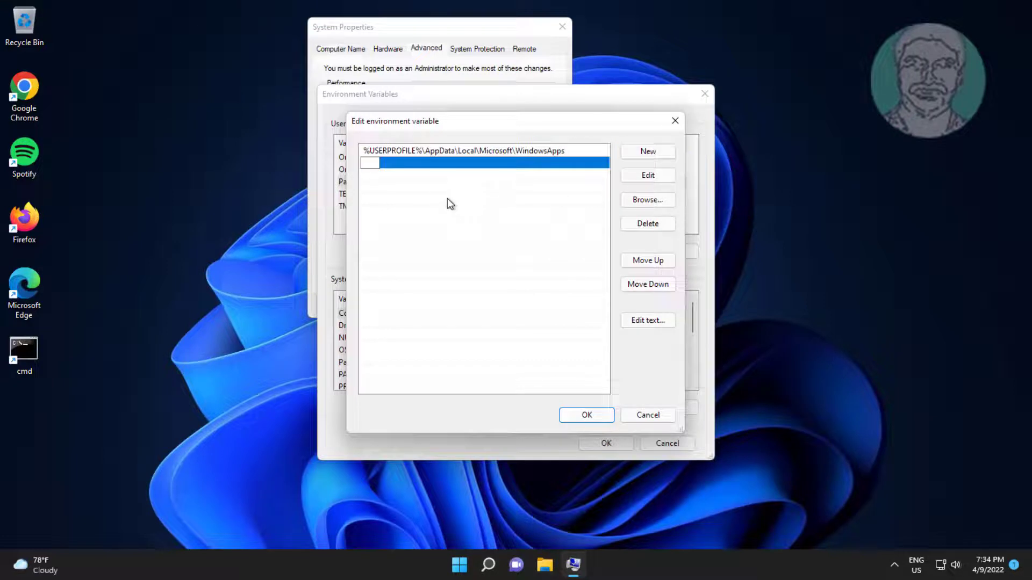
{"action": "left_click", "coordinate": [635, 203]}
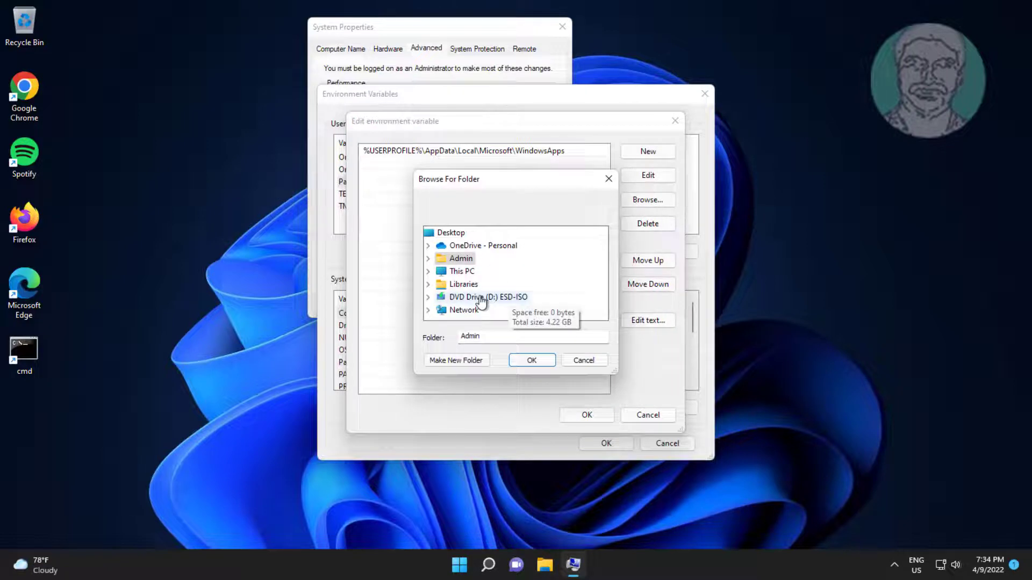
{"action": "double_click", "coordinate": [462, 271]}
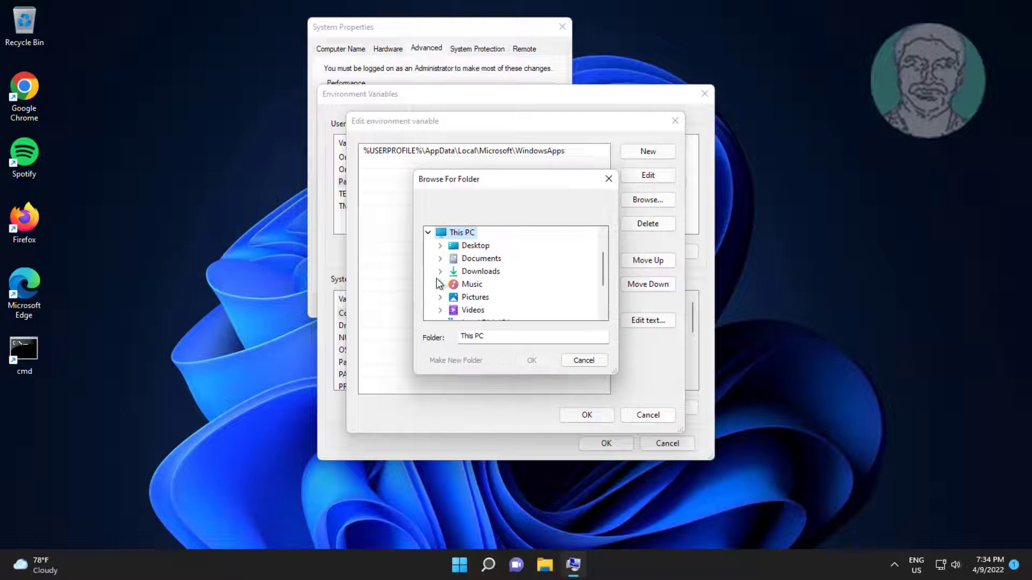
{"action": "scroll", "coordinate": [500, 295], "scroll_direction": "down", "scroll_amount": 2}
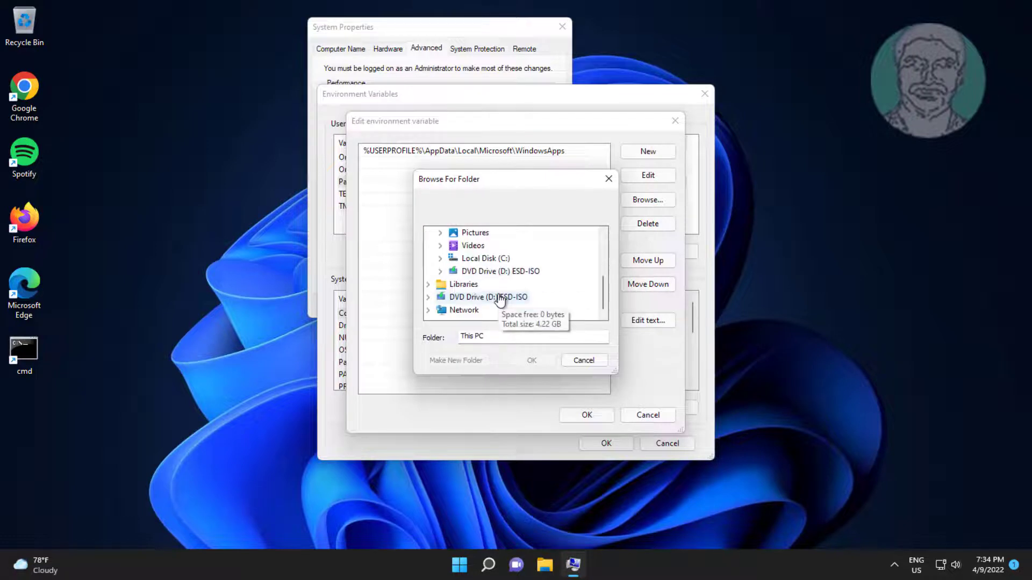
{"action": "double_click", "coordinate": [486, 259]}
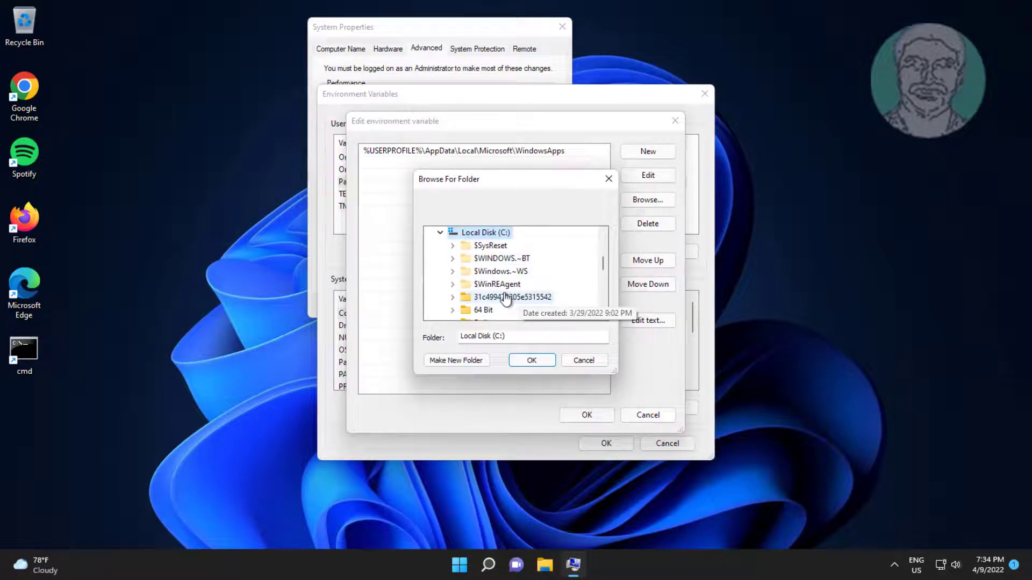
{"action": "scroll", "coordinate": [506, 299], "scroll_direction": "down", "scroll_amount": 1}
{"action": "scroll", "coordinate": [505, 298], "scroll_direction": "down", "scroll_amount": 1}
{"action": "scroll", "coordinate": [505, 298], "scroll_direction": "down", "scroll_amount": 1}
{"action": "scroll", "coordinate": [506, 299], "scroll_direction": "down", "scroll_amount": 2}
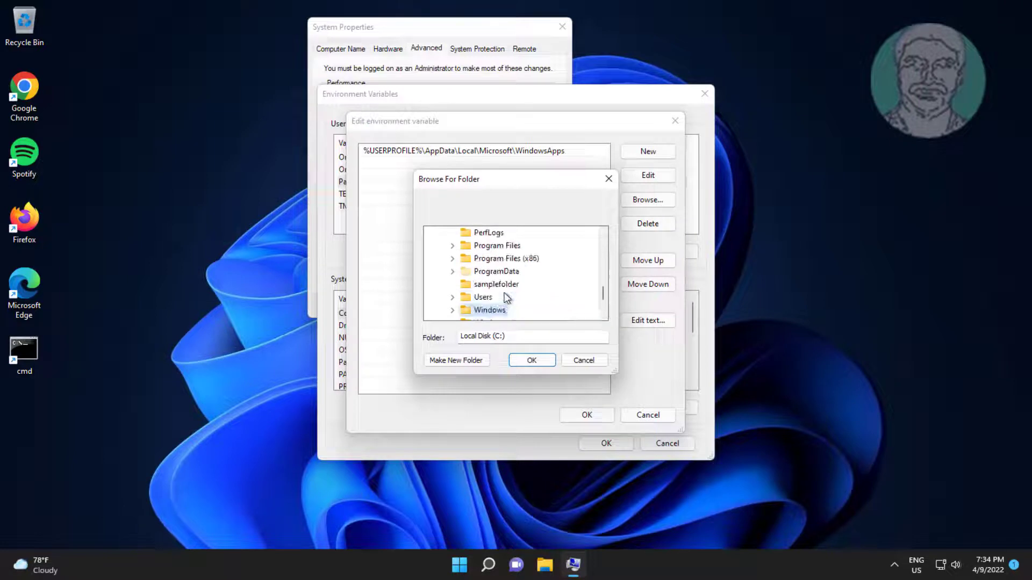
{"action": "left_click", "coordinate": [489, 310]}
{"action": "left_click", "coordinate": [453, 310]}
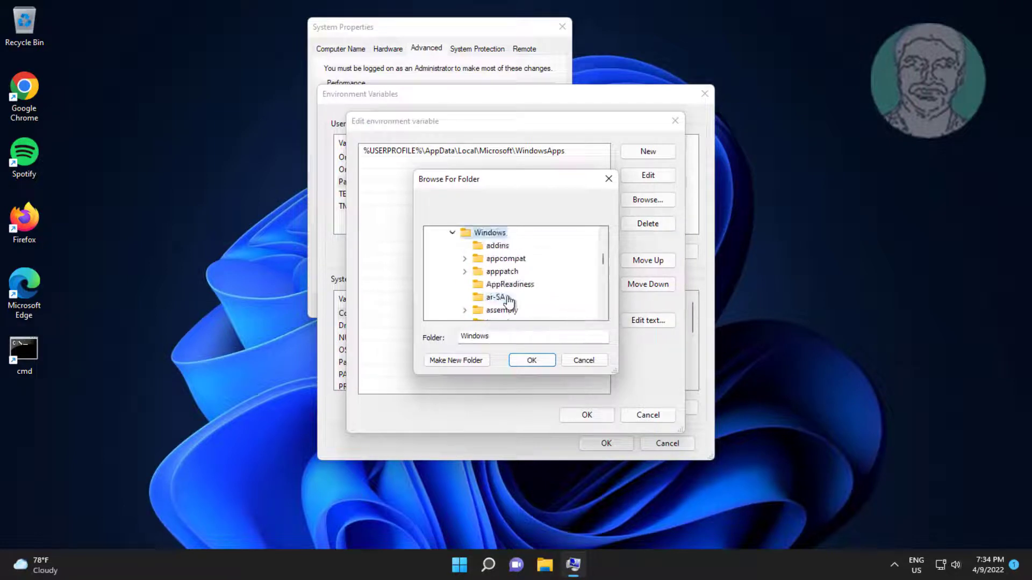
{"action": "left_click", "coordinate": [501, 298]}
{"action": "key", "text": "s"}
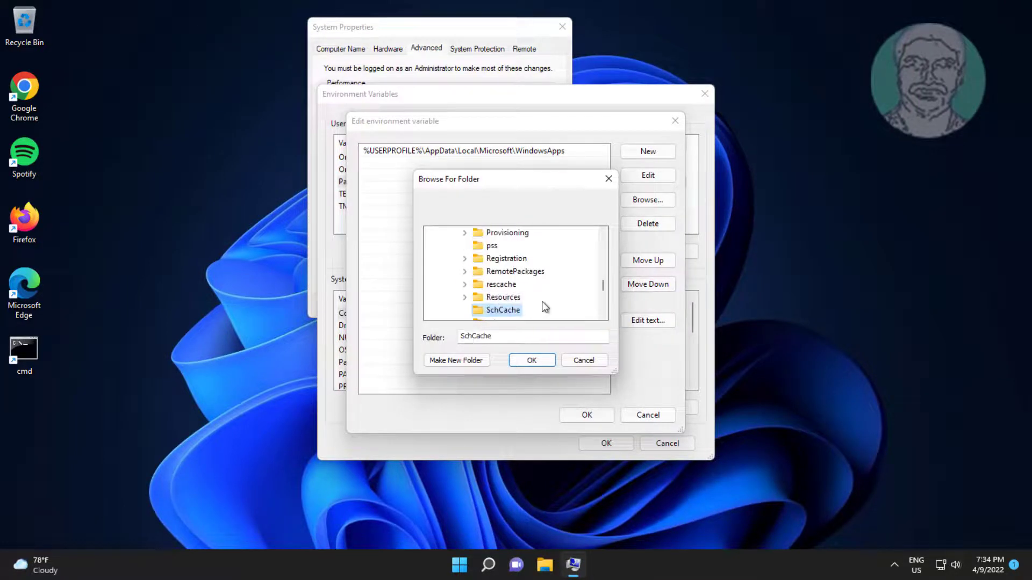
{"action": "scroll", "coordinate": [544, 307], "scroll_direction": "down", "scroll_amount": 1}
{"action": "scroll", "coordinate": [544, 306], "scroll_direction": "down", "scroll_amount": 1}
{"action": "scroll", "coordinate": [544, 307], "scroll_direction": "down", "scroll_amount": 1}
{"action": "scroll", "coordinate": [544, 306], "scroll_direction": "down", "scroll_amount": 1}
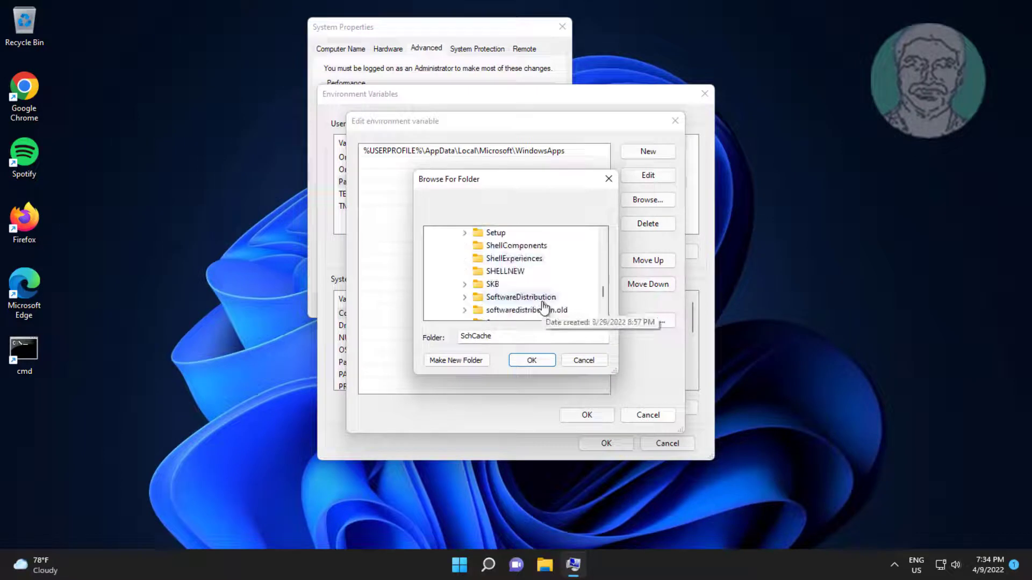
{"action": "scroll", "coordinate": [544, 307], "scroll_direction": "down", "scroll_amount": 2}
{"action": "double_click", "coordinate": [498, 286]}
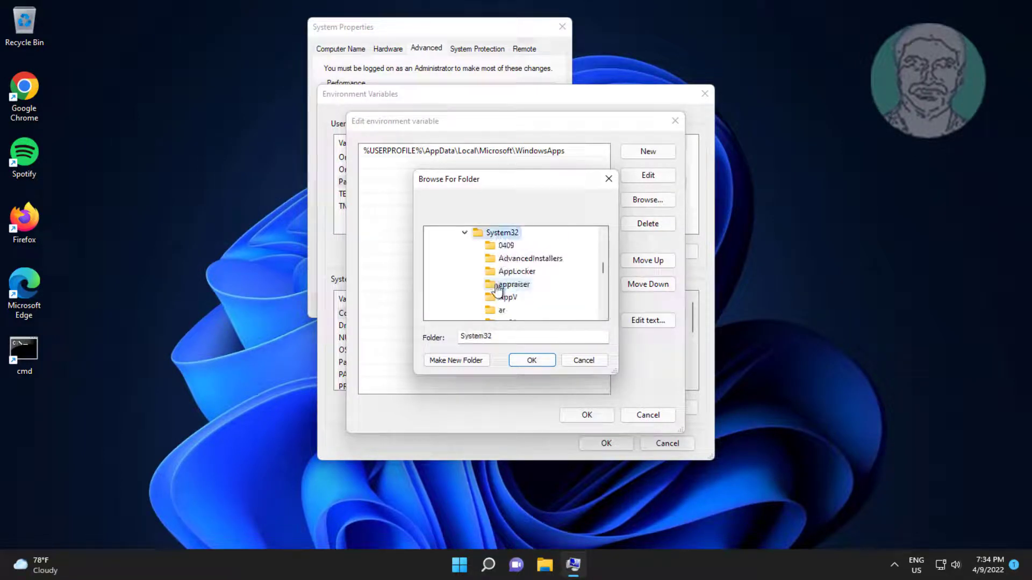
{"action": "left_click", "coordinate": [531, 361]}
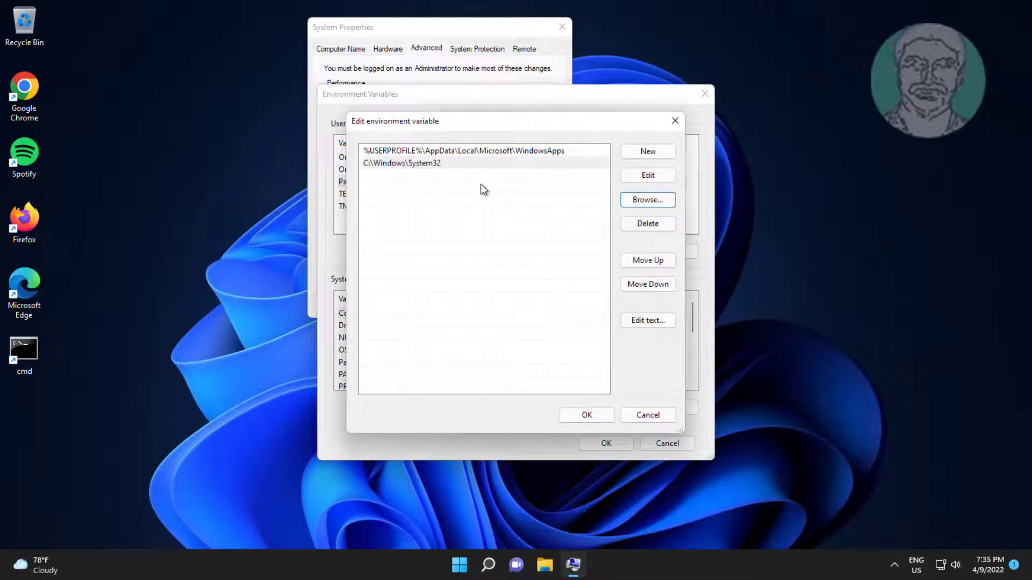
Add another Path entry by browsing to C:\Windows\SysWOW64.
{"action": "left_click", "coordinate": [649, 153]}
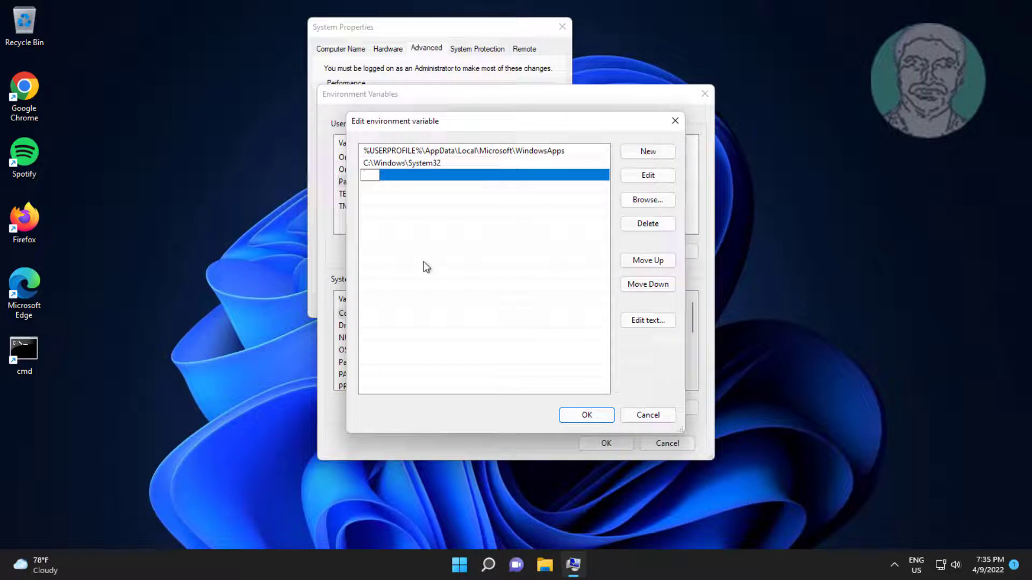
{"action": "left_click", "coordinate": [645, 202]}
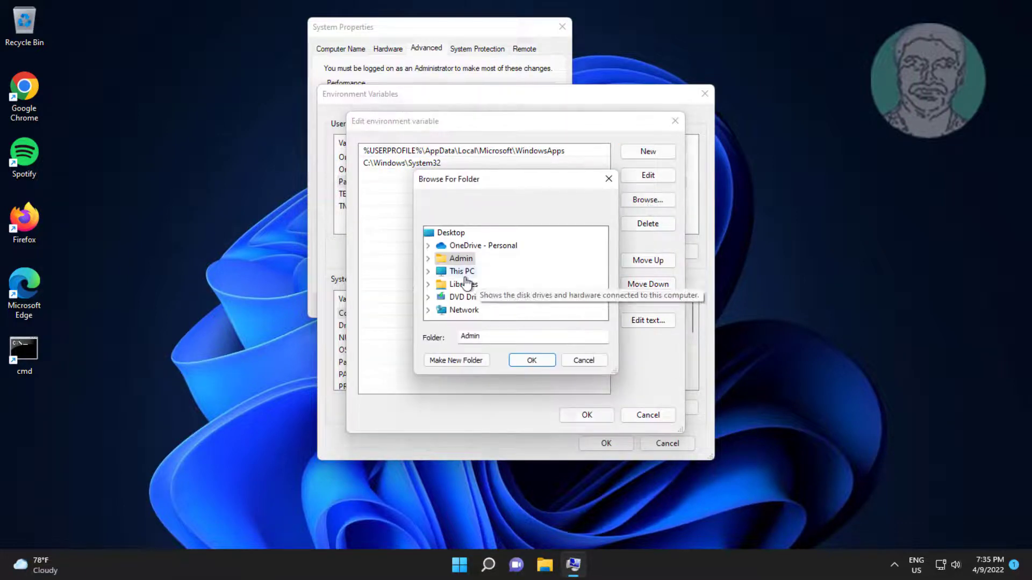
{"action": "double_click", "coordinate": [460, 273]}
{"action": "scroll", "coordinate": [485, 299], "scroll_direction": "down", "scroll_amount": 1}
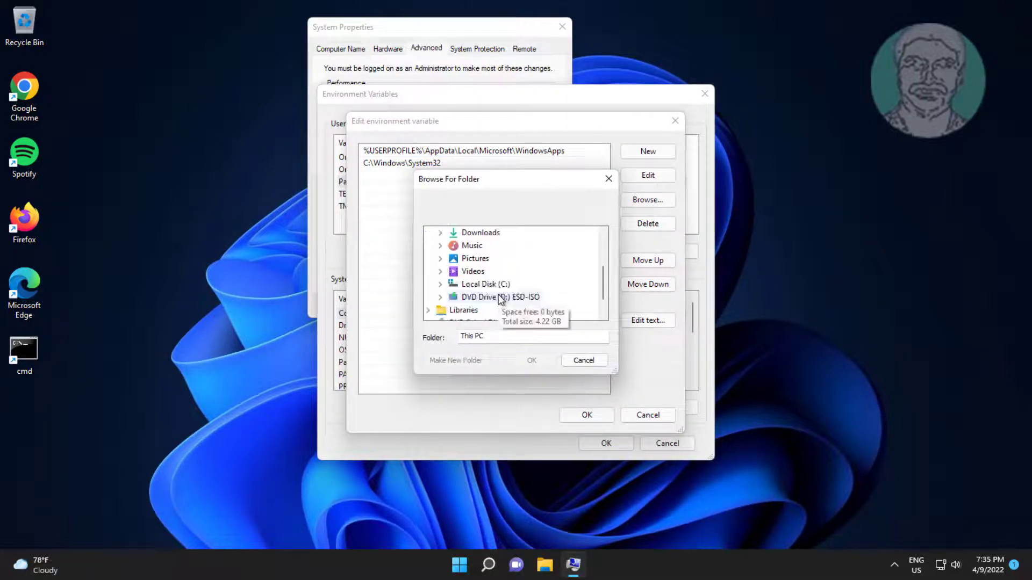
{"action": "double_click", "coordinate": [478, 285]}
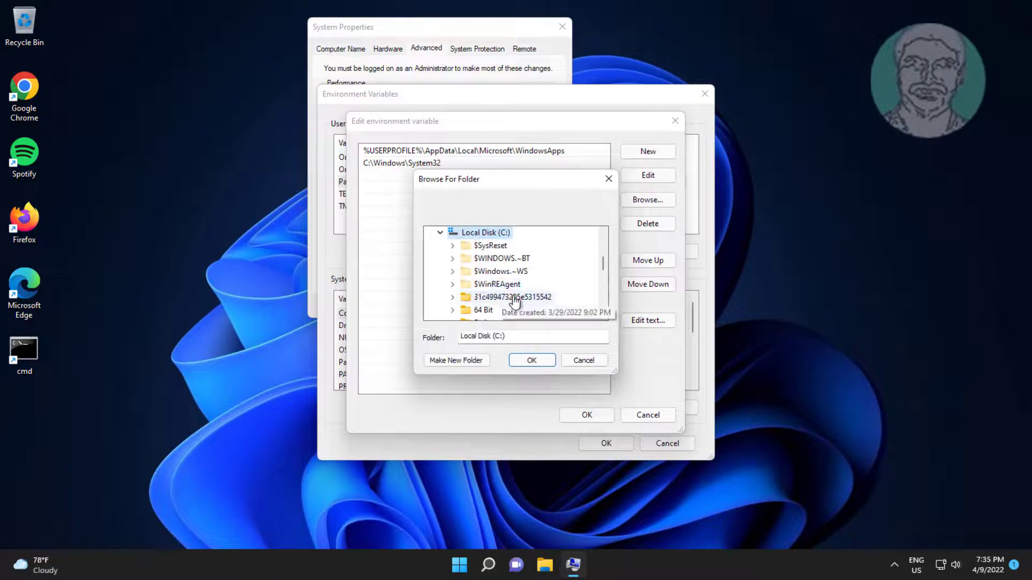
{"action": "left_click", "coordinate": [514, 298]}
{"action": "scroll", "coordinate": [512, 301], "scroll_direction": "down", "scroll_amount": 3}
{"action": "left_click", "coordinate": [477, 312]}
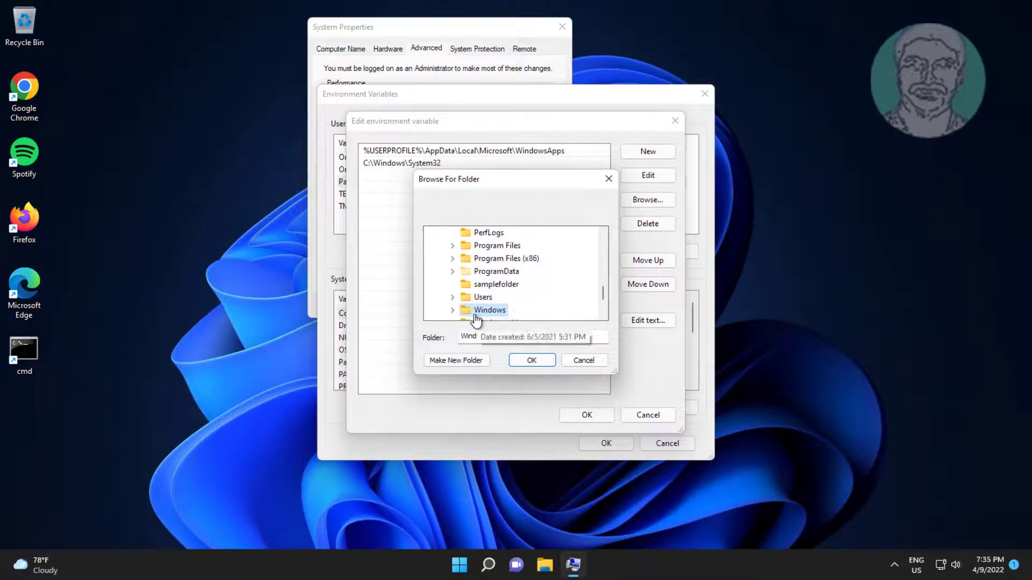
{"action": "left_click", "coordinate": [454, 310]}
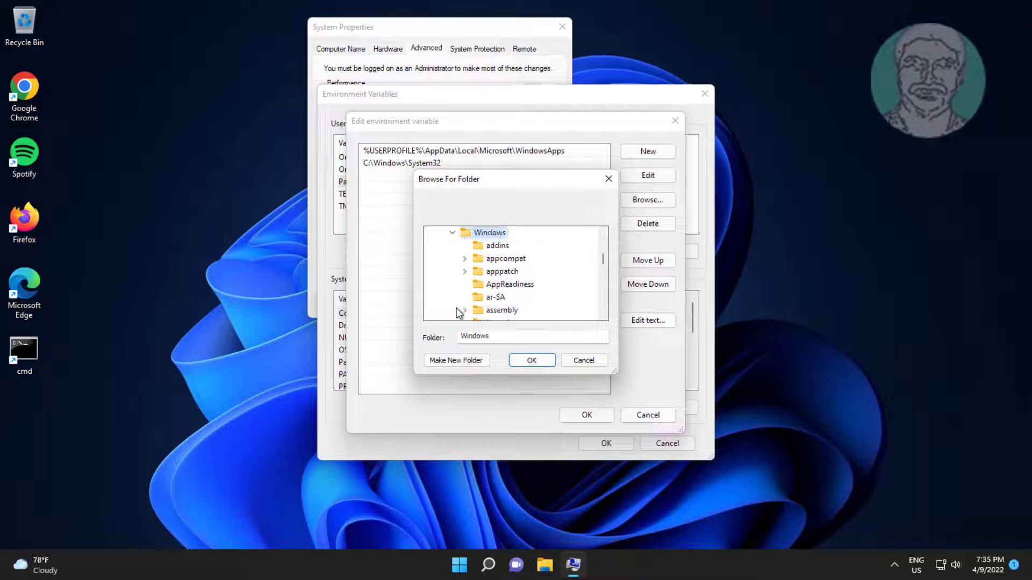
{"action": "left_click", "coordinate": [501, 298]}
{"action": "scroll", "coordinate": [524, 303], "scroll_direction": "down", "scroll_amount": 15}
{"action": "left_click", "coordinate": [542, 308]}
{"action": "scroll", "coordinate": [543, 308], "scroll_direction": "down", "scroll_amount": 2}
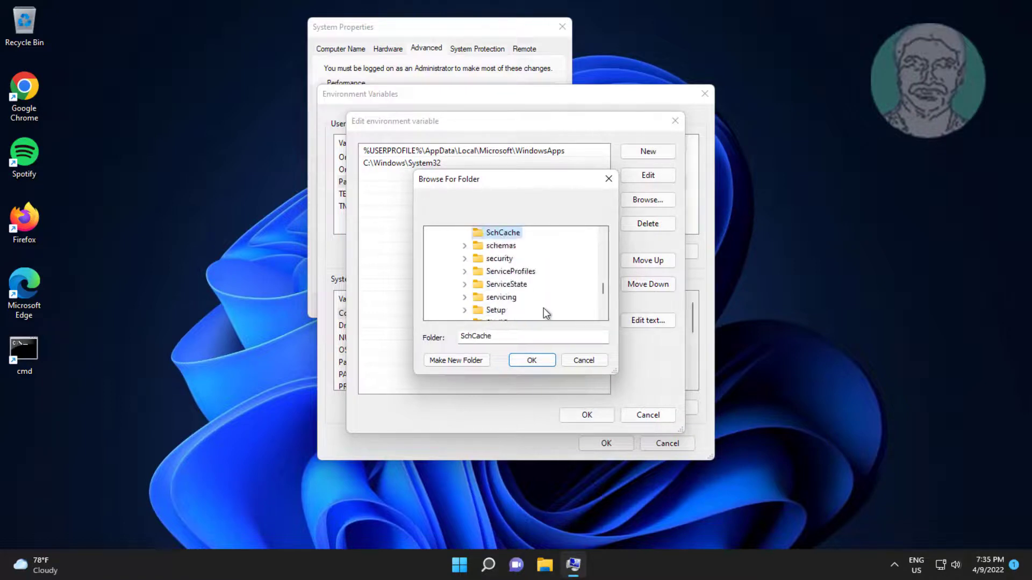
{"action": "scroll", "coordinate": [544, 309], "scroll_direction": "down", "scroll_amount": 1}
{"action": "scroll", "coordinate": [544, 308], "scroll_direction": "down", "scroll_amount": 1}
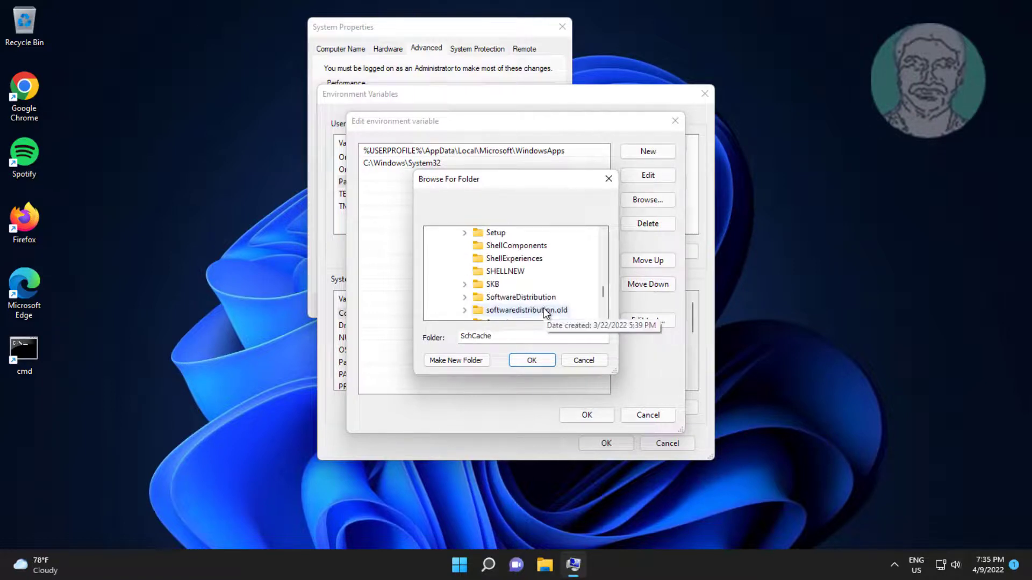
{"action": "scroll", "coordinate": [543, 309], "scroll_direction": "down", "scroll_amount": 2}
{"action": "scroll", "coordinate": [544, 308], "scroll_direction": "down", "scroll_amount": 3}
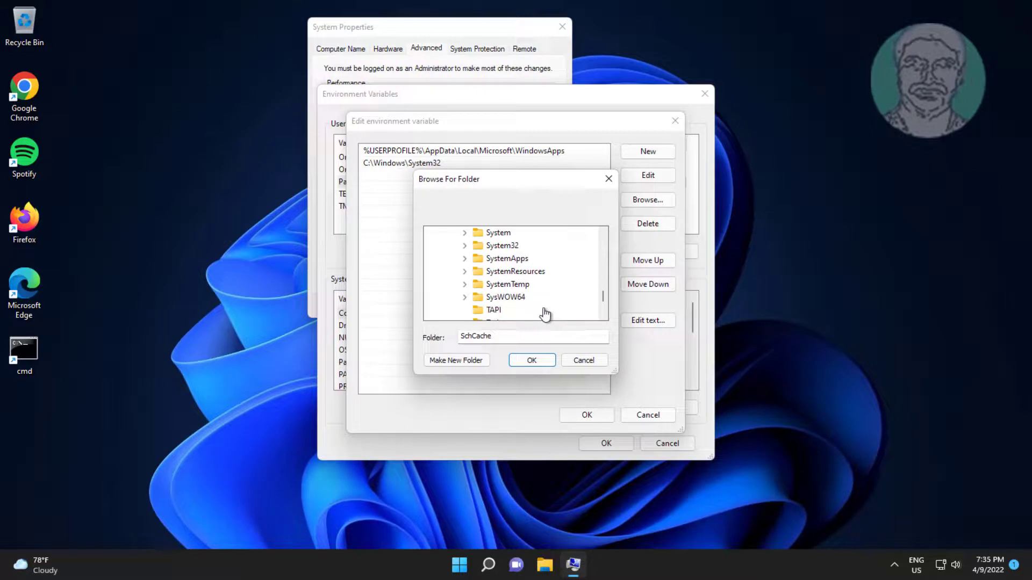
{"action": "left_click", "coordinate": [516, 298]}
{"action": "double_click", "coordinate": [517, 300]}
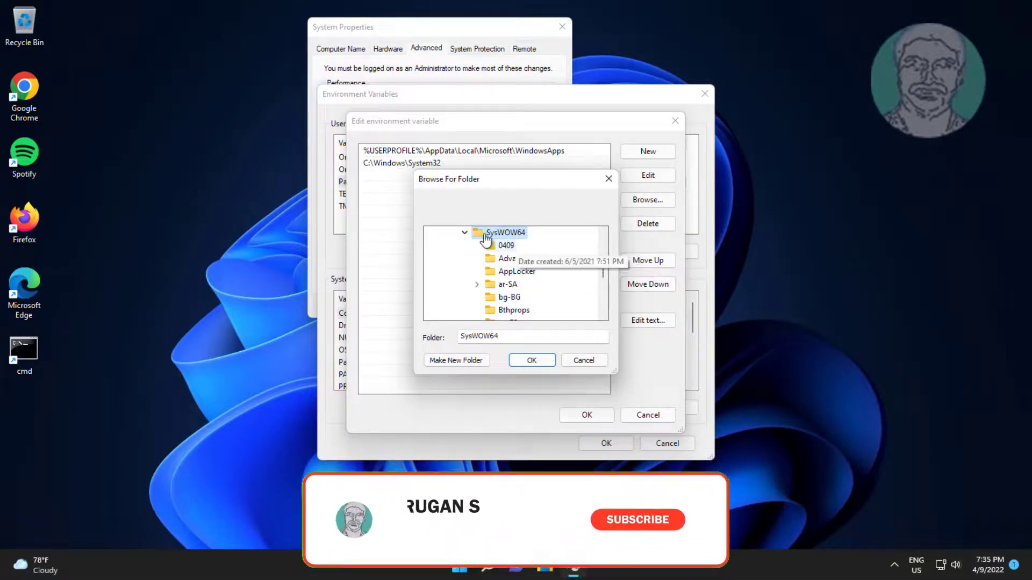
{"action": "left_click", "coordinate": [532, 360]}
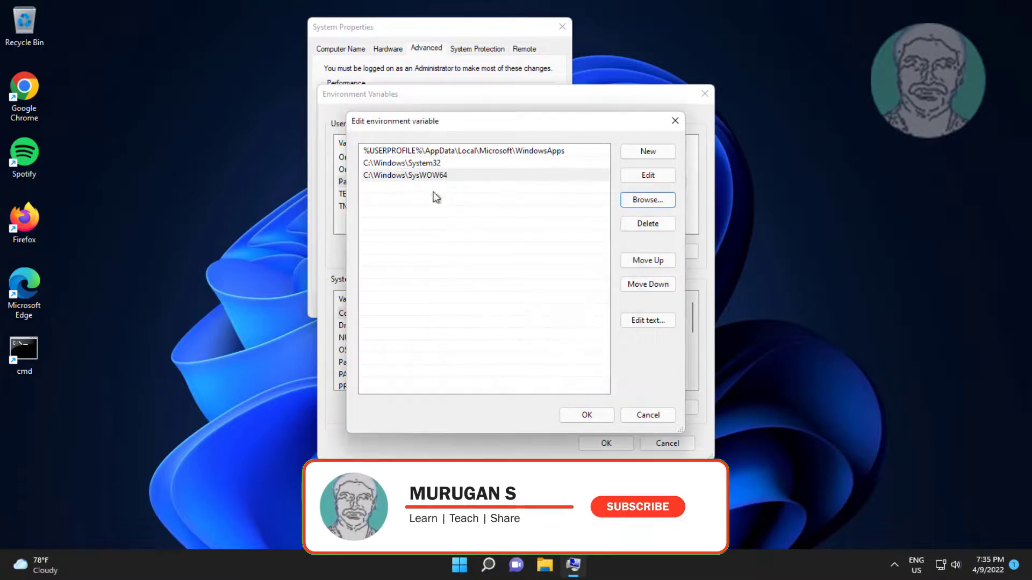
{"action": "left_click", "coordinate": [600, 421]}
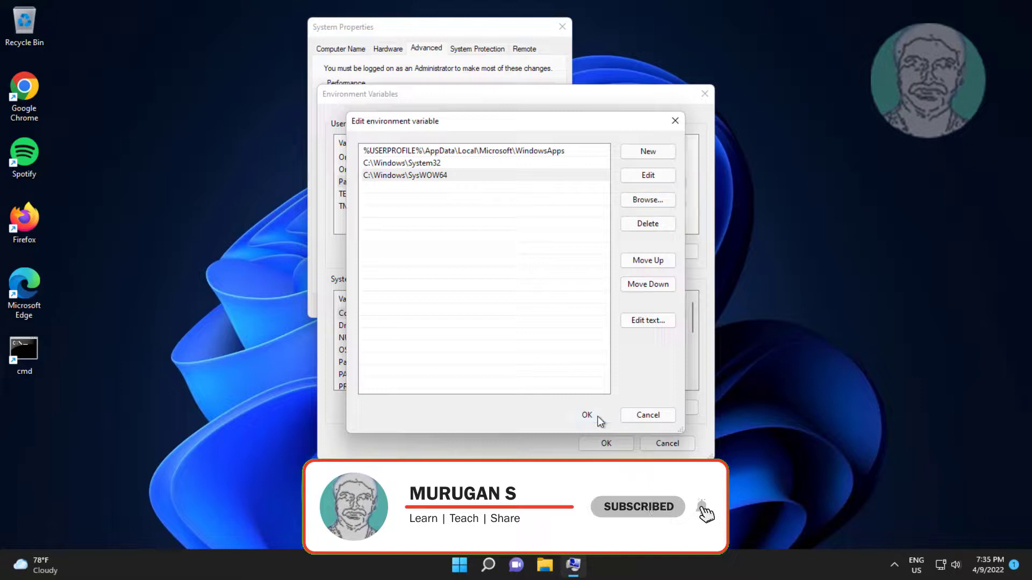
Confirm the Path editor, Environment Variables and System Properties dialogs, then open Start.
{"action": "left_click", "coordinate": [600, 422]}
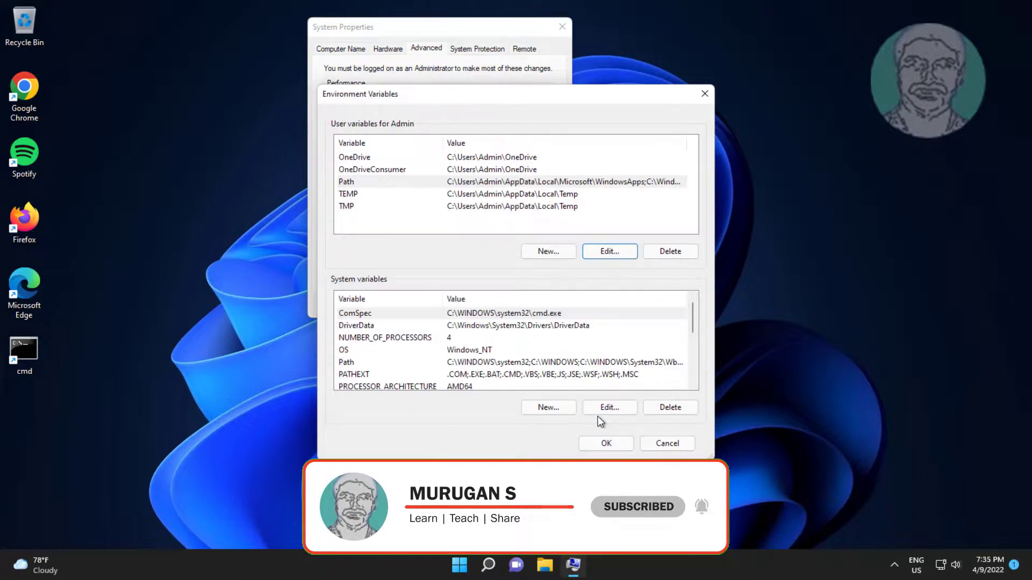
{"action": "left_click", "coordinate": [599, 445]}
{"action": "left_click", "coordinate": [446, 306]}
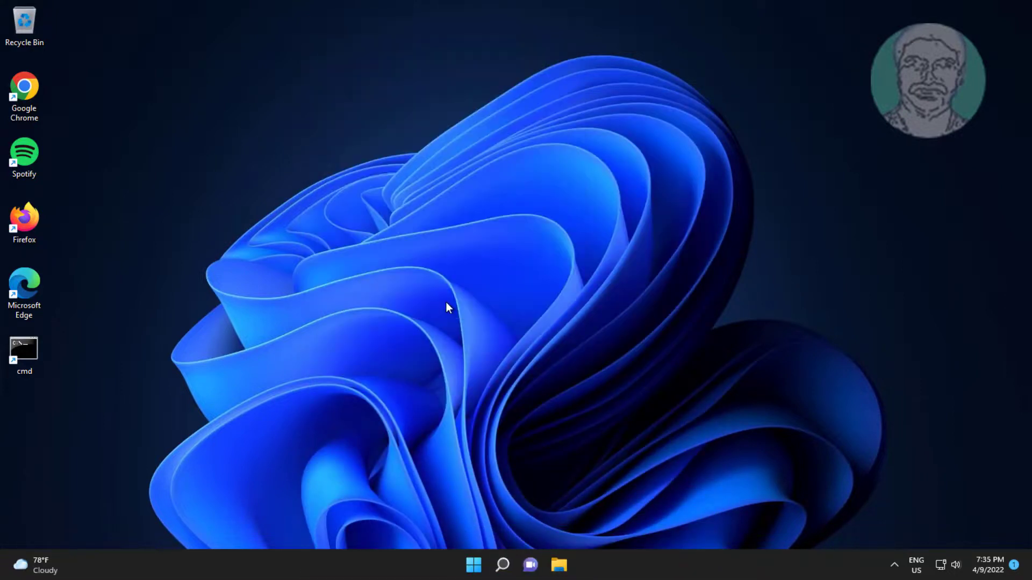
{"action": "left_click", "coordinate": [476, 566]}
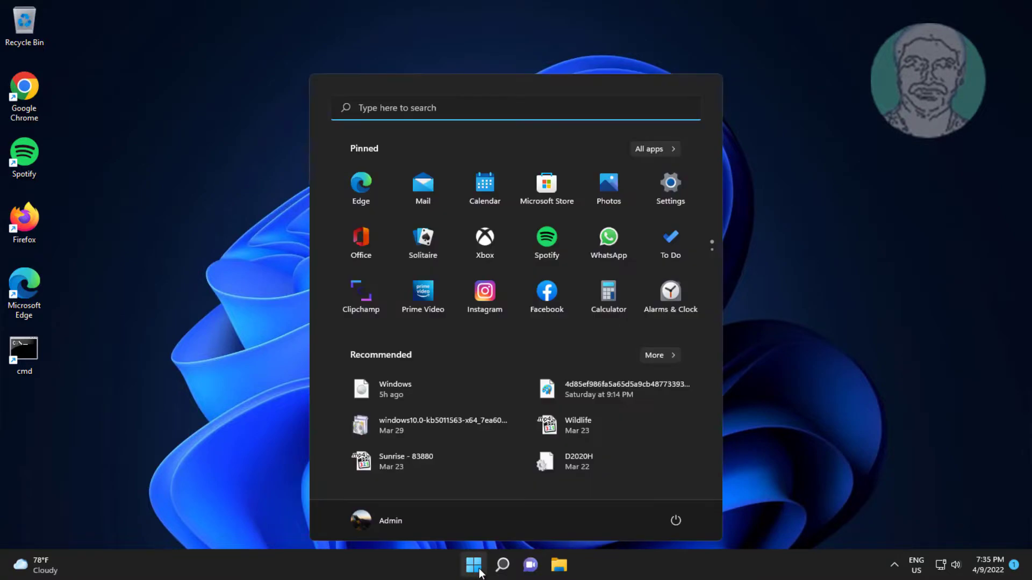